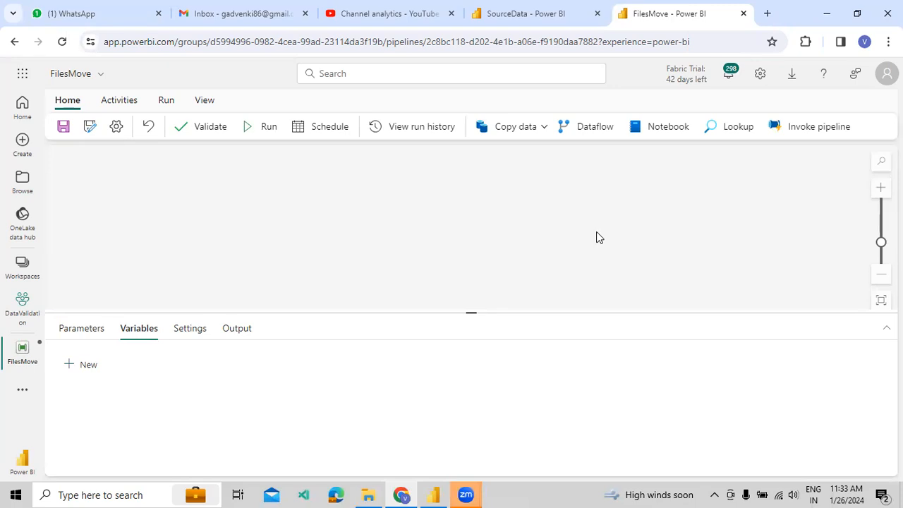
Step: Add Get metadata activities to the FilesMove pipeline and enlarge the canvas area to show them
left_click(121, 105)
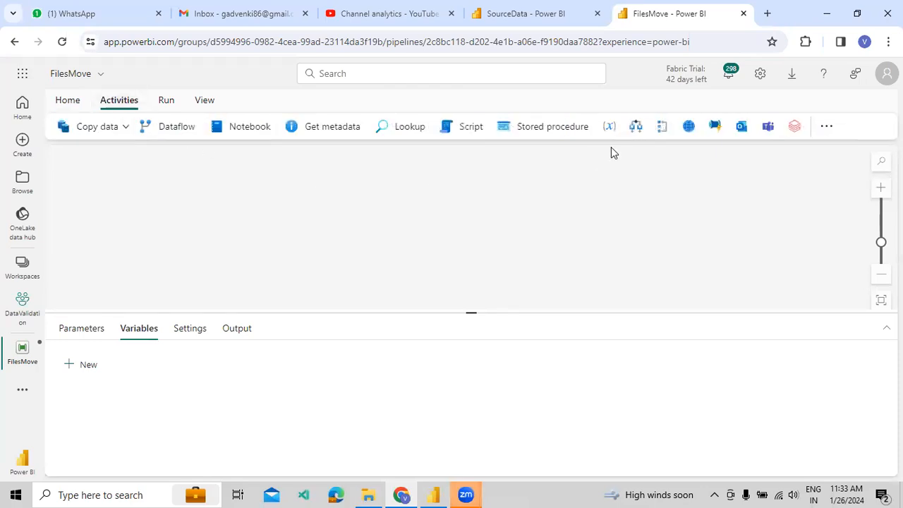
left_click(331, 136)
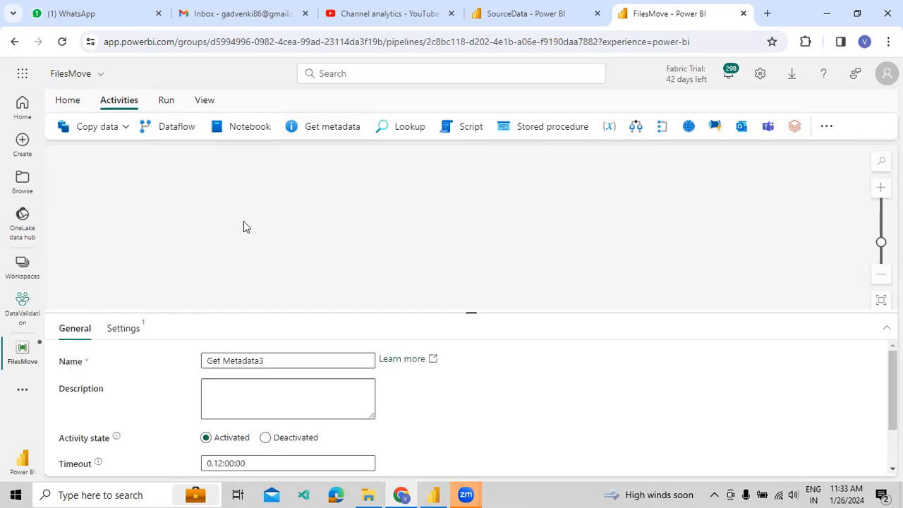
left_click(292, 127)
left_click_drag(365, 313, 365, 335)
left_click(327, 209)
left_click(292, 127)
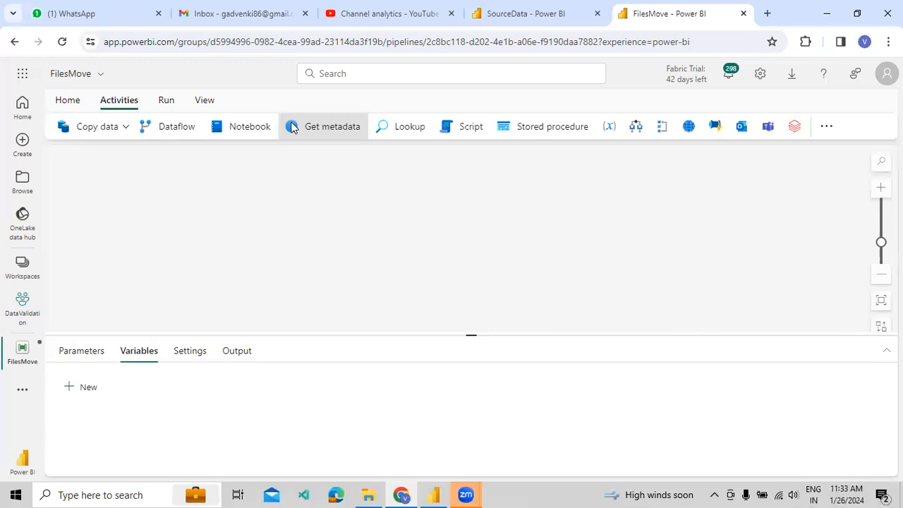
left_click_drag(391, 335, 453, 351)
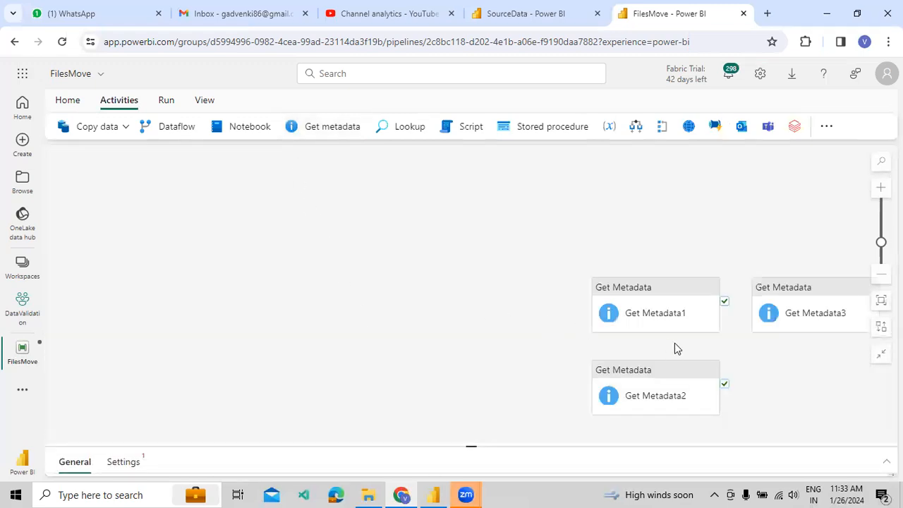
Step: Delete the surplus Get Metadata1 and Get Metadata2 activities and move Get Metadata3 into the open part of the canvas
left_click(653, 313)
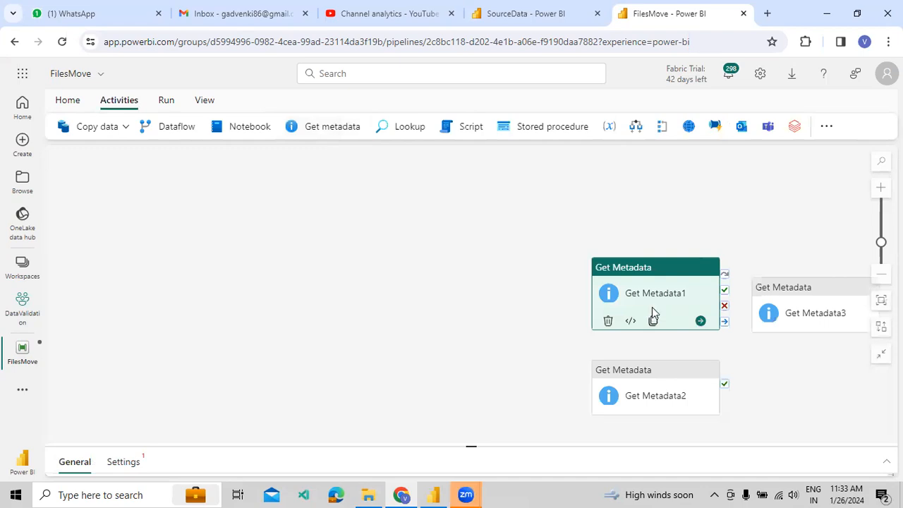
key("Delete")
left_click(647, 383)
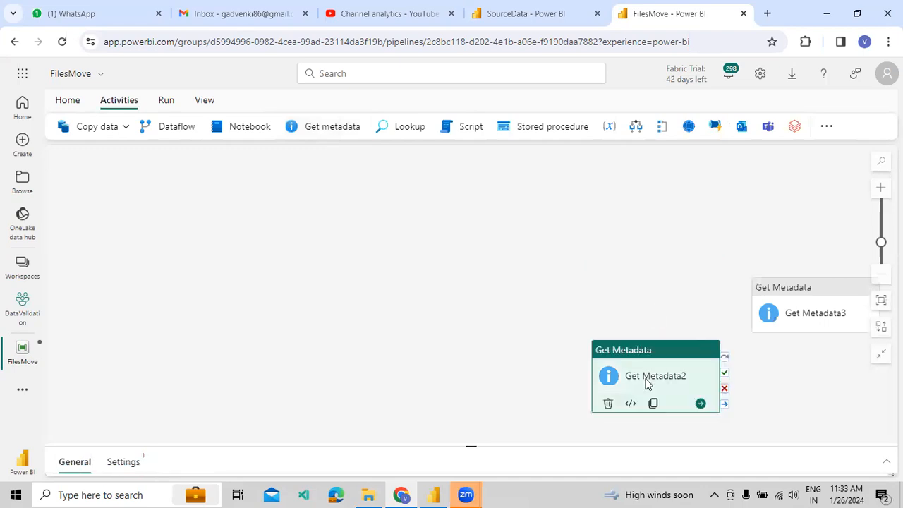
key("Delete")
left_click_drag(778, 309, 280, 242)
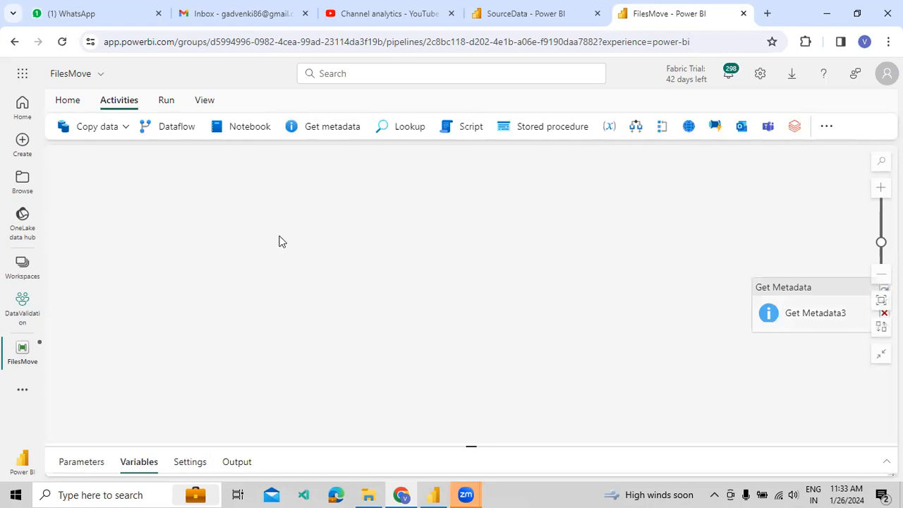
Step: Rename the remaining Get Metadata activity as "Get All the FIles"
left_click_drag(452, 449, 463, 328)
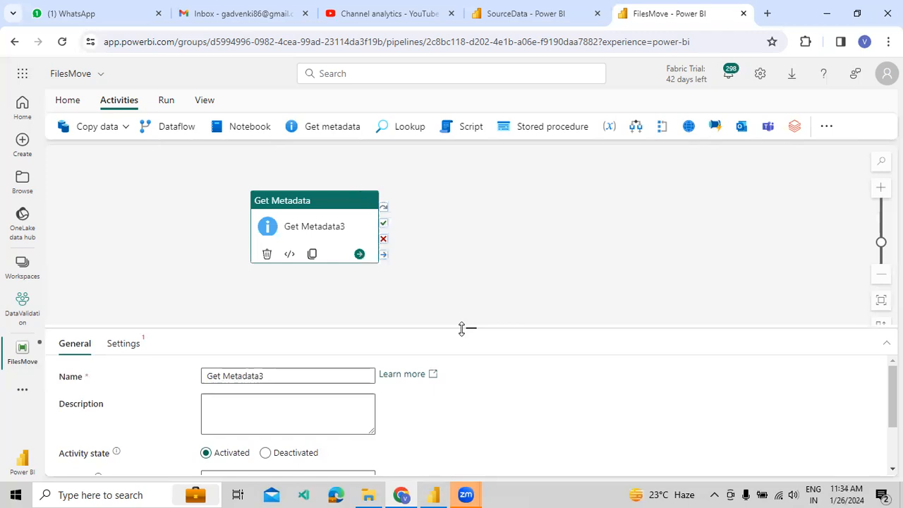
left_click_drag(345, 325, 362, 295)
left_click(293, 345)
key("ctrl+a")
type("Get All t")
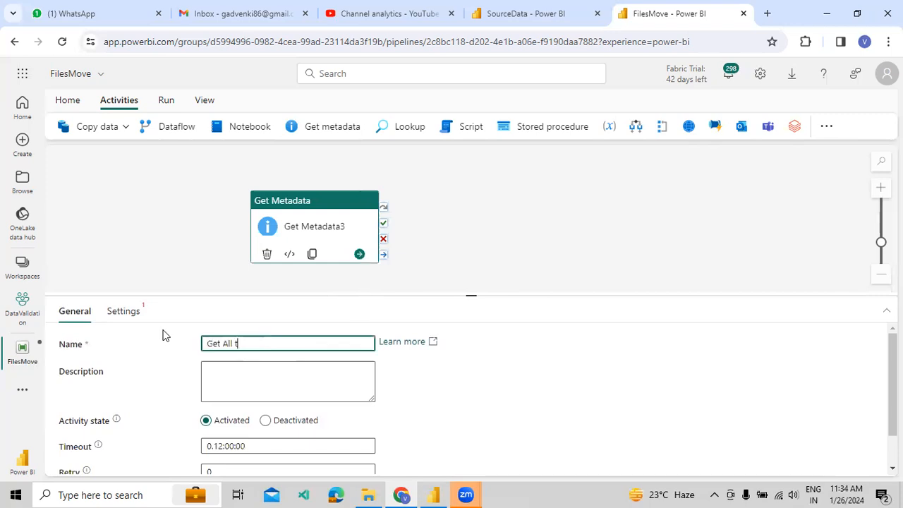
type("he FIles")
left_click(393, 407)
Step: Set the Get Metadata activity's data store type to Workspace and view the available workspace data store types
left_click(131, 312)
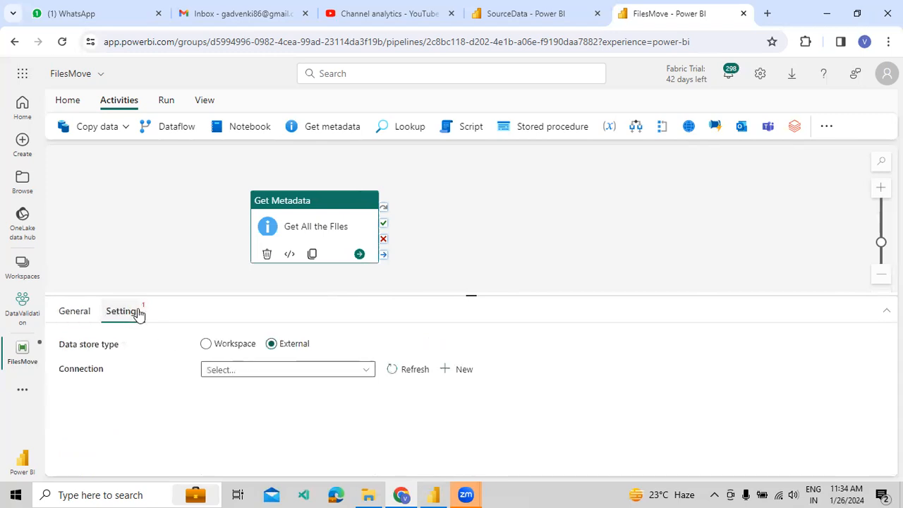
left_click(206, 344)
left_click(243, 346)
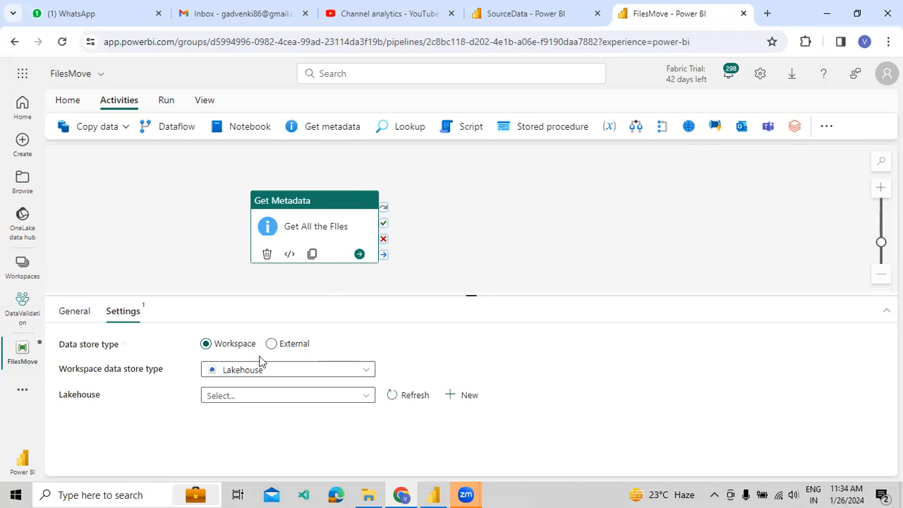
left_click(261, 371)
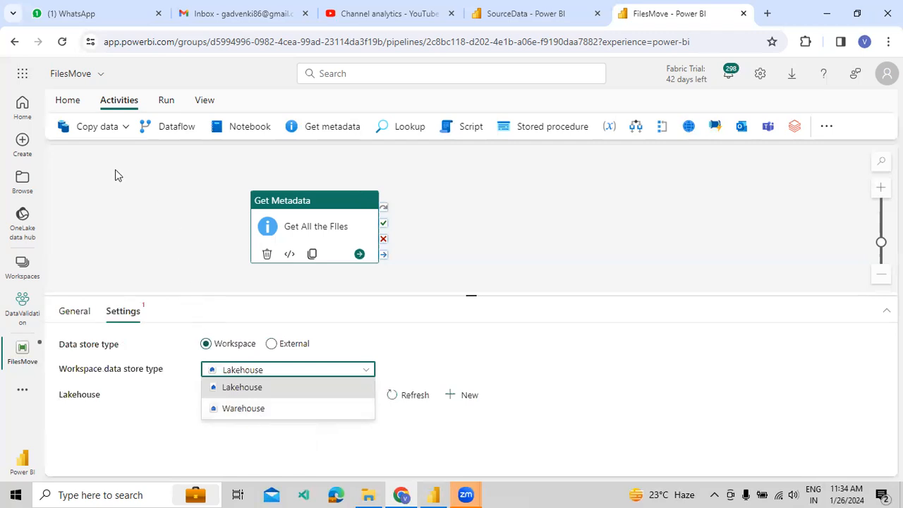
Step: Add a Copy data activity to check the workspace data store types offered for its source, and delete the activity
left_click(98, 127)
left_click(99, 150)
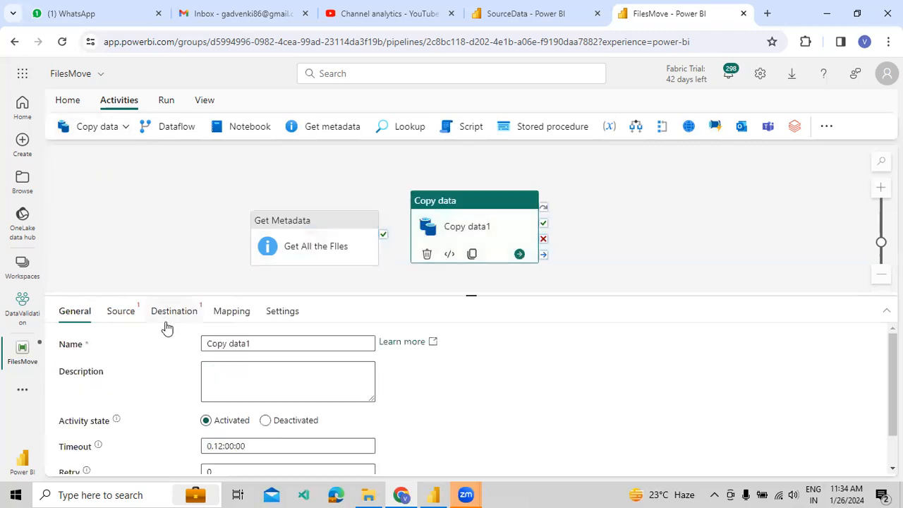
left_click(123, 311)
left_click(246, 345)
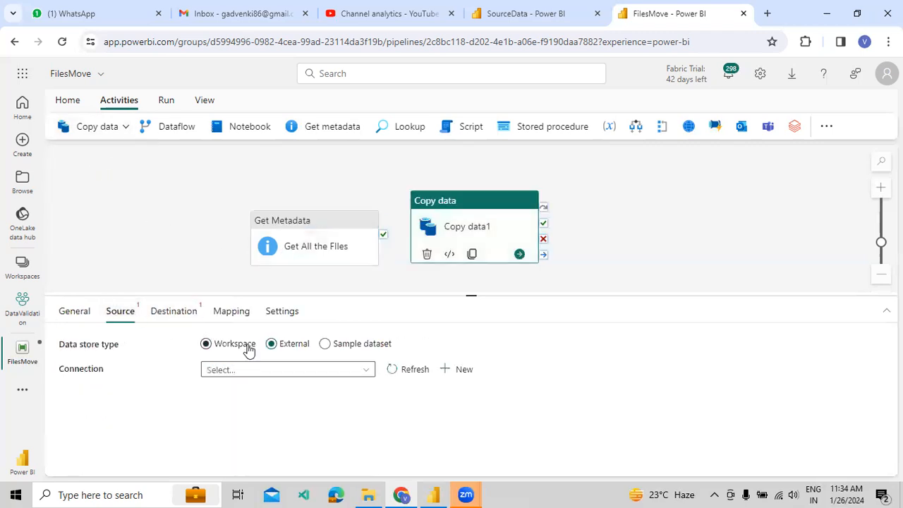
left_click(274, 375)
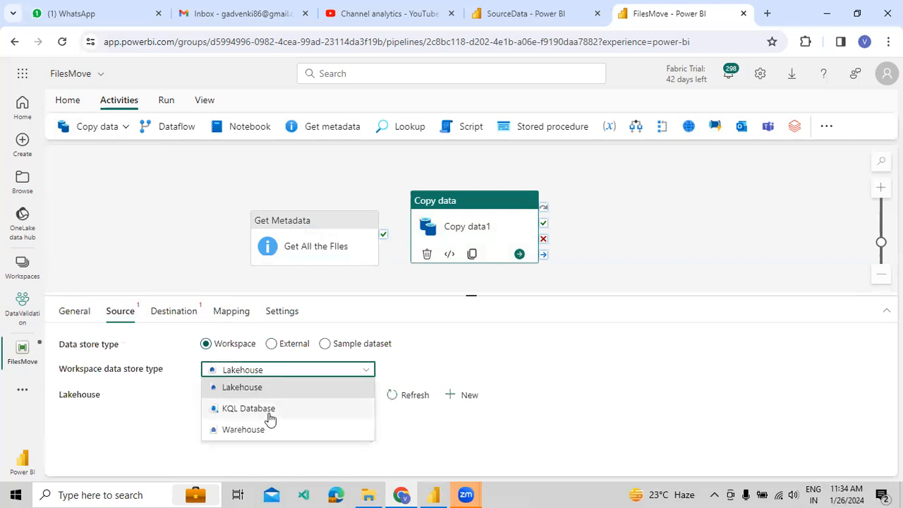
right_click(477, 237)
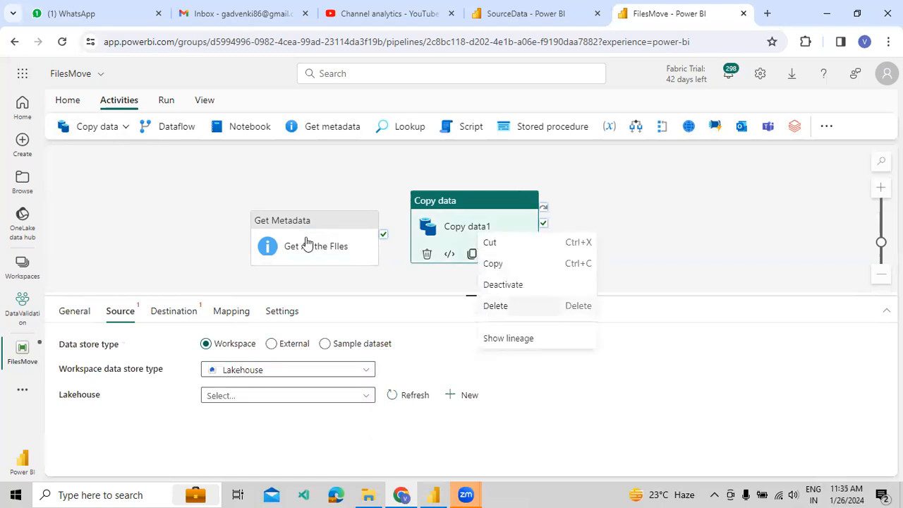
key("Delete")
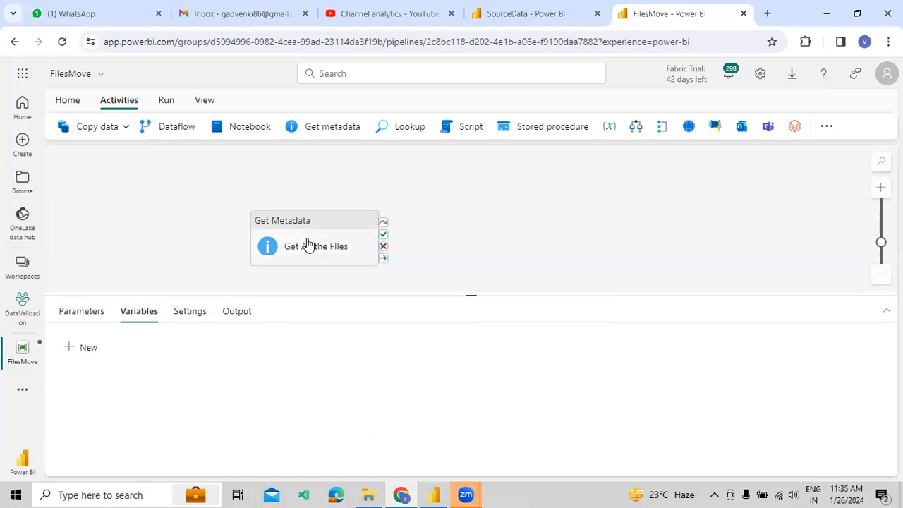
Step: Keep Lakehouse as the data store type of the Get All the FIles activity and select SourceData as its lakehouse
left_click(308, 239)
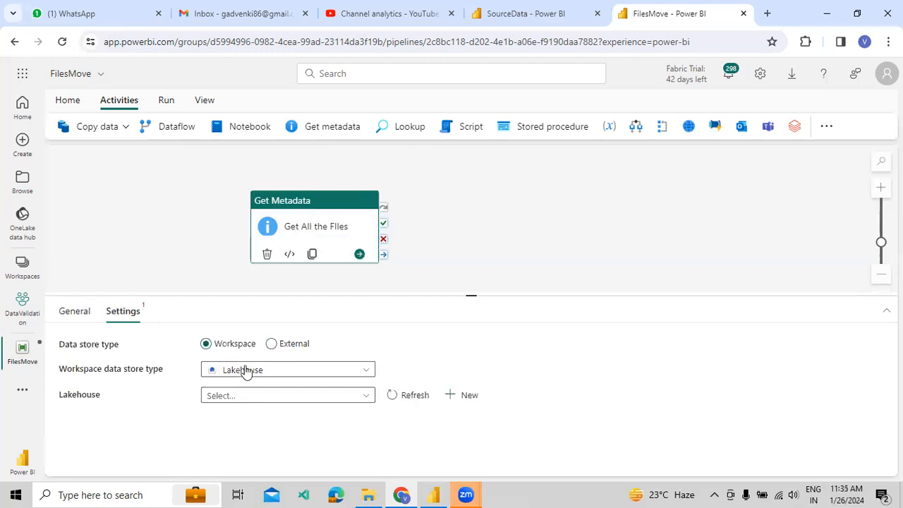
left_click(245, 372)
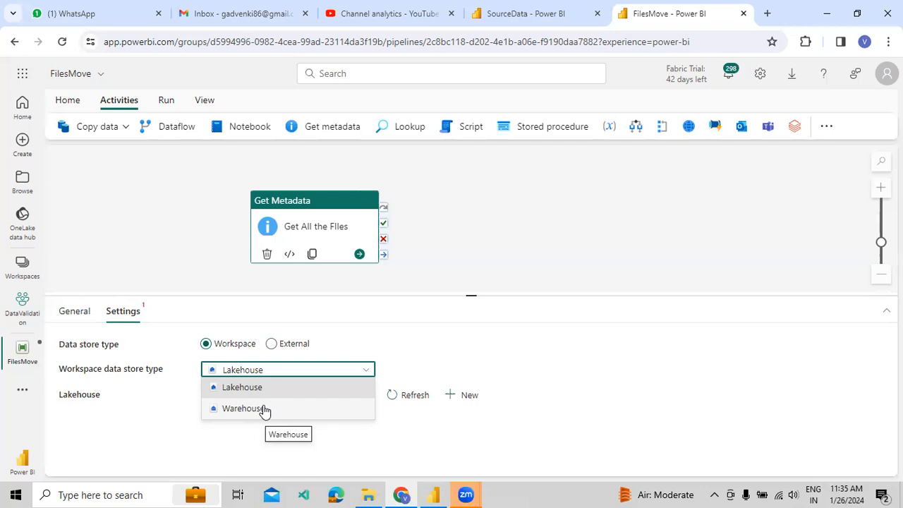
left_click(310, 395)
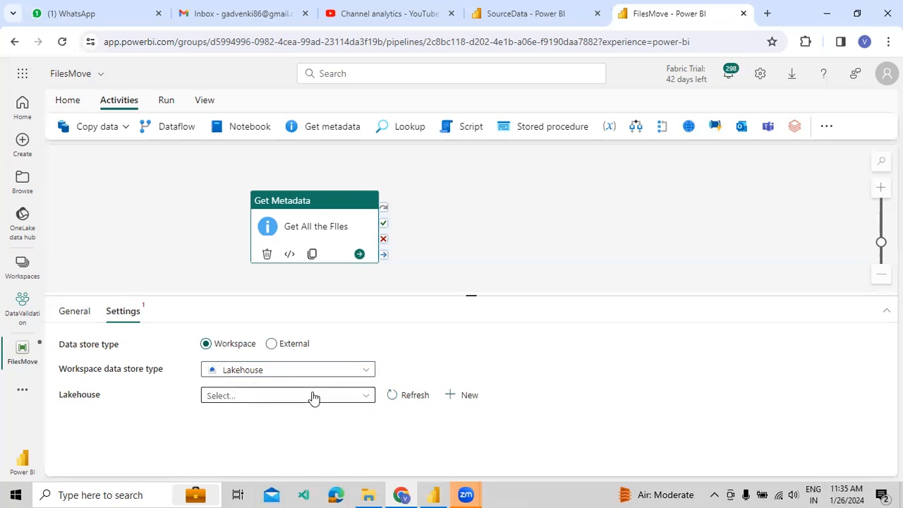
left_click(291, 400)
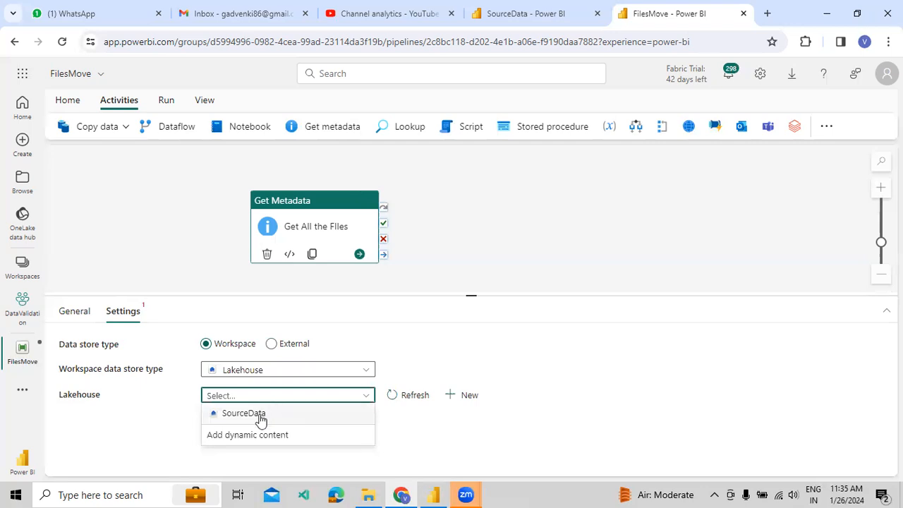
left_click(261, 419)
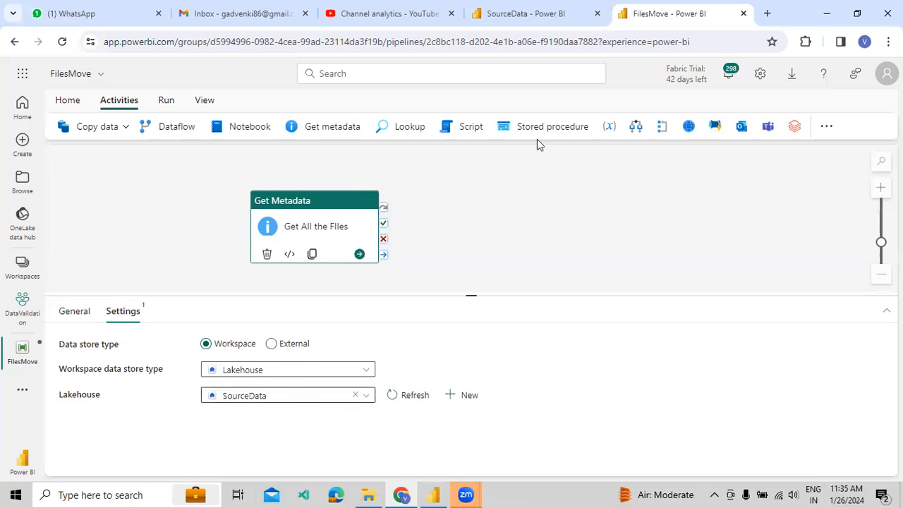
Step: Review the files in the SourceData lakehouse folder and set the activity's file path to the SourceData folder under the Files root
left_click(547, 12)
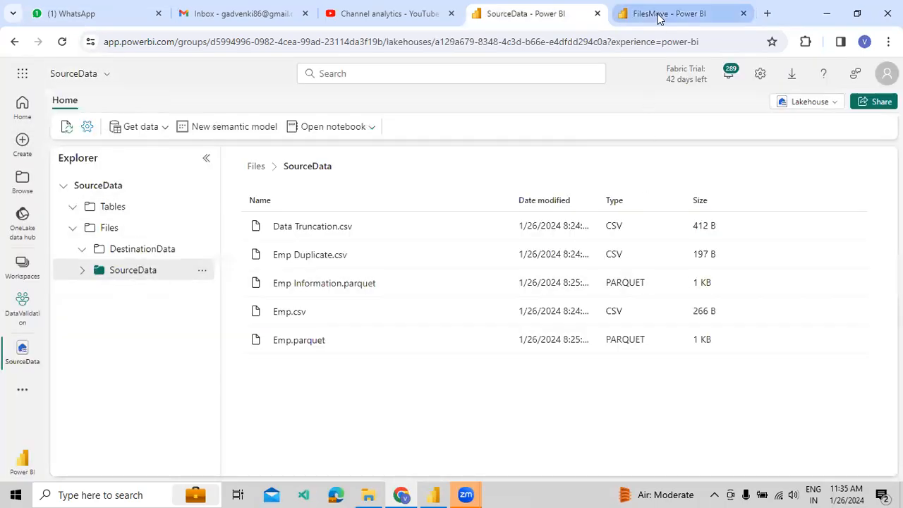
left_click(666, 13)
scroll(296, 388, "down", 1)
left_click(270, 408)
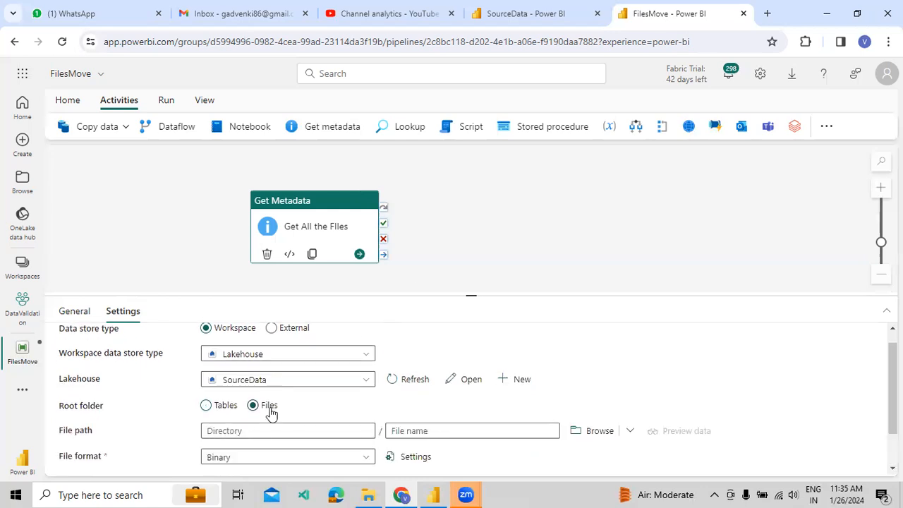
left_click_drag(444, 294, 455, 258)
left_click(328, 390)
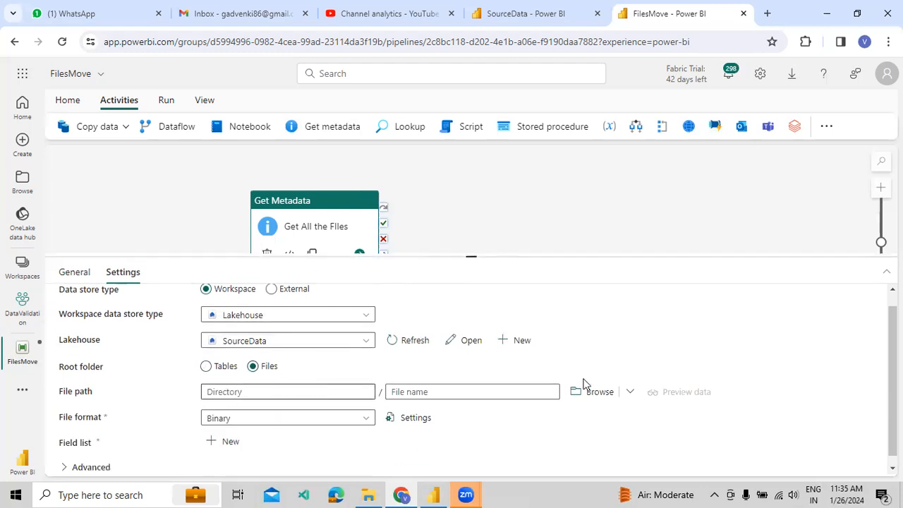
left_click(596, 392)
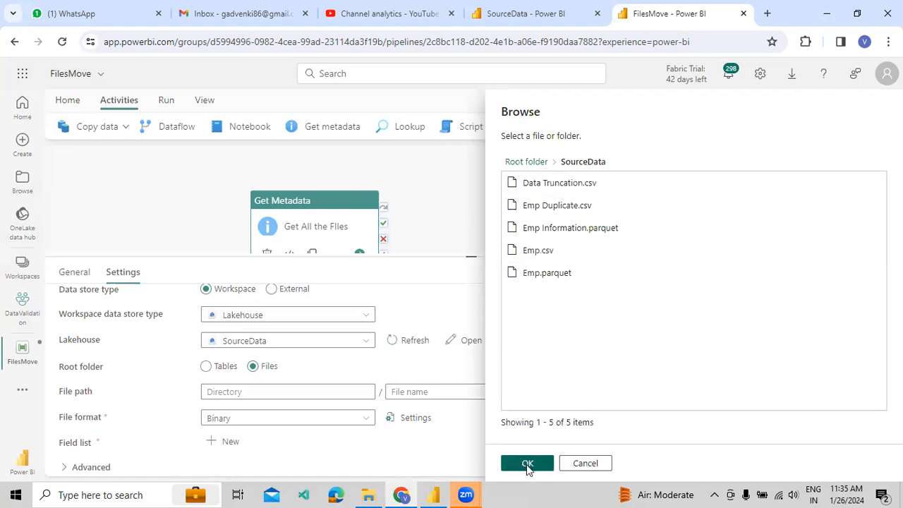
left_click(526, 462)
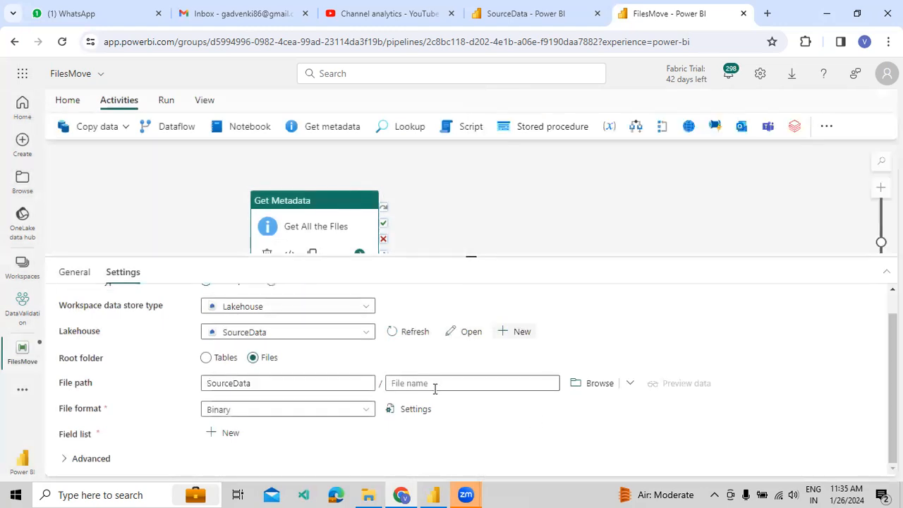
Step: Add an argument to the activity's field list and set it to Child items
left_click(237, 436)
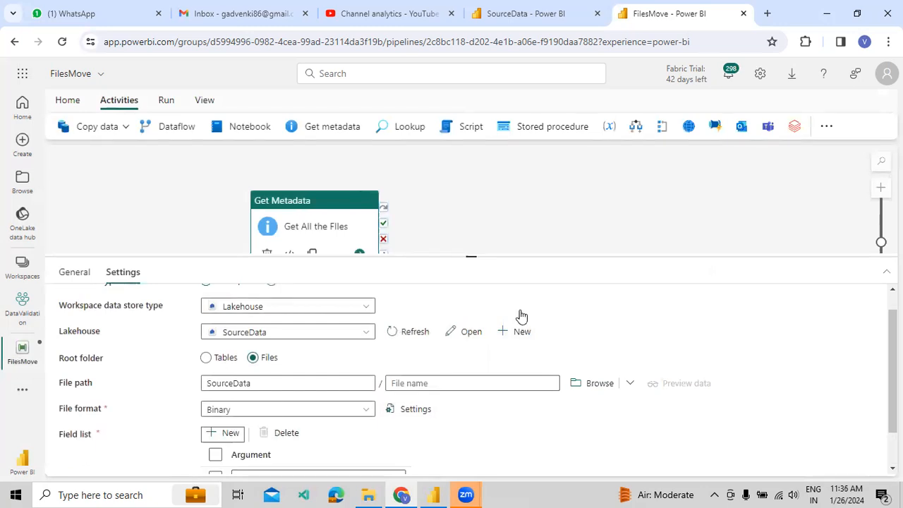
scroll(515, 331, "down", 1)
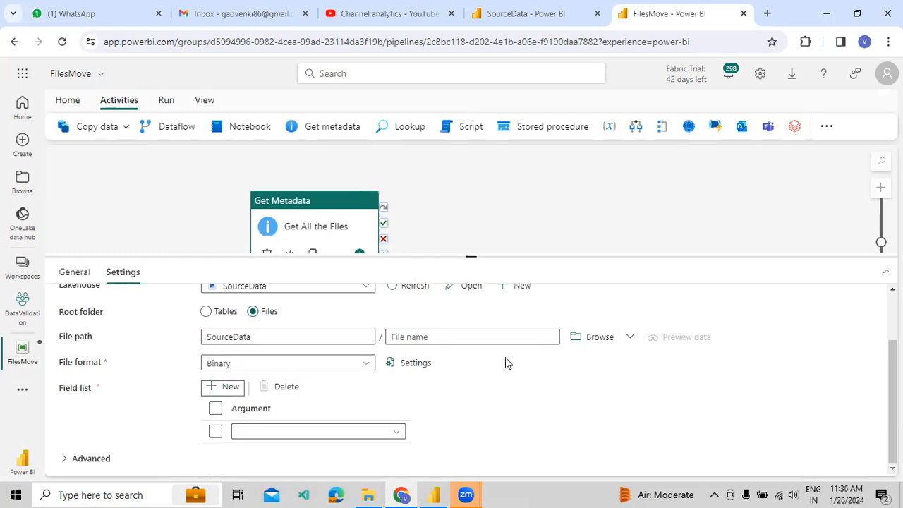
left_click(403, 436)
left_click_drag(431, 259, 436, 178)
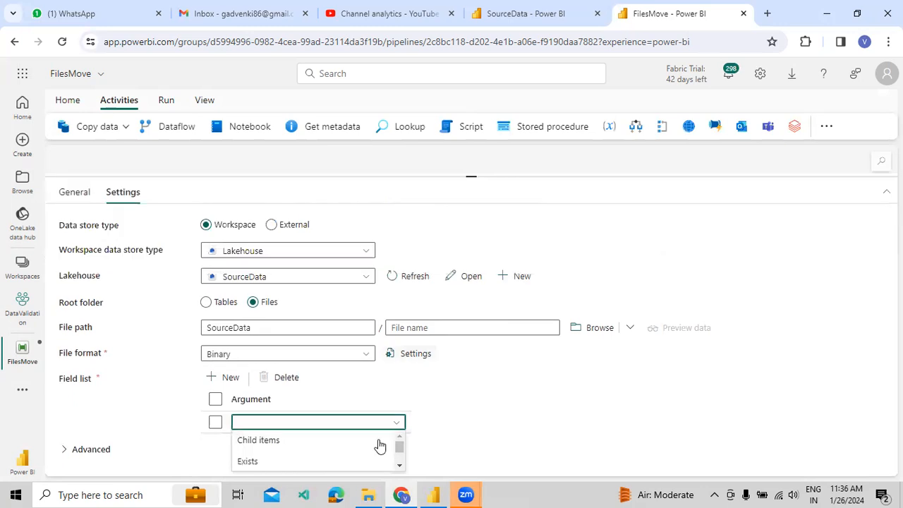
left_click(396, 423)
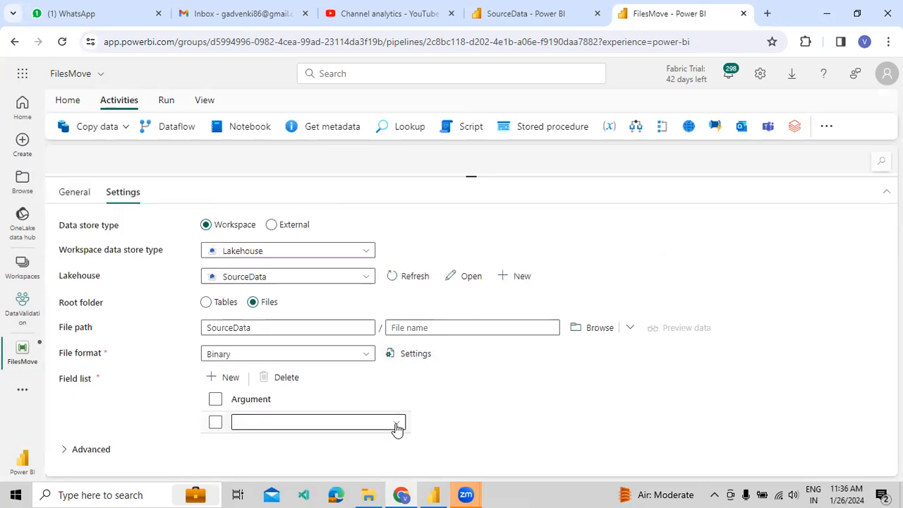
left_click(397, 425)
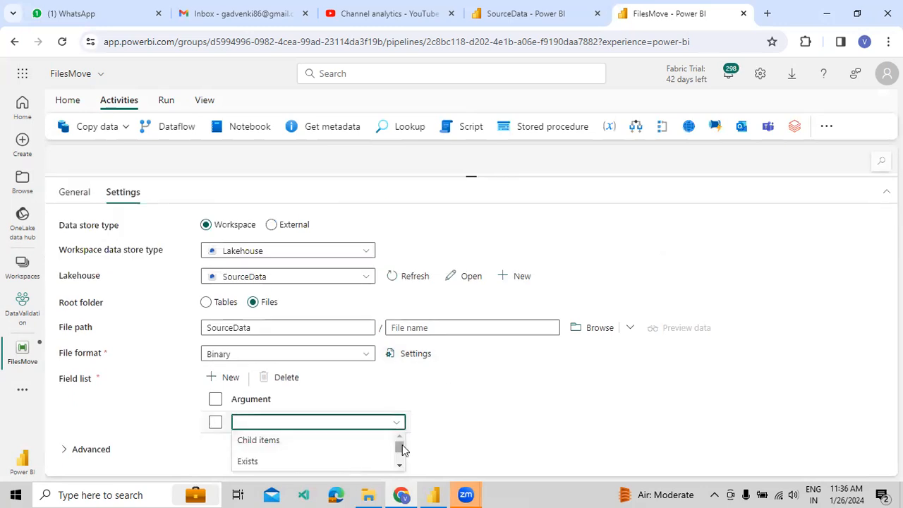
mouse_move(403, 446)
left_mouse_down()
mouse_move(402, 457)
mouse_move(400, 436)
left_mouse_up()
left_click(272, 440)
Step: Add a second field list argument and set it to Exists
left_click(224, 377)
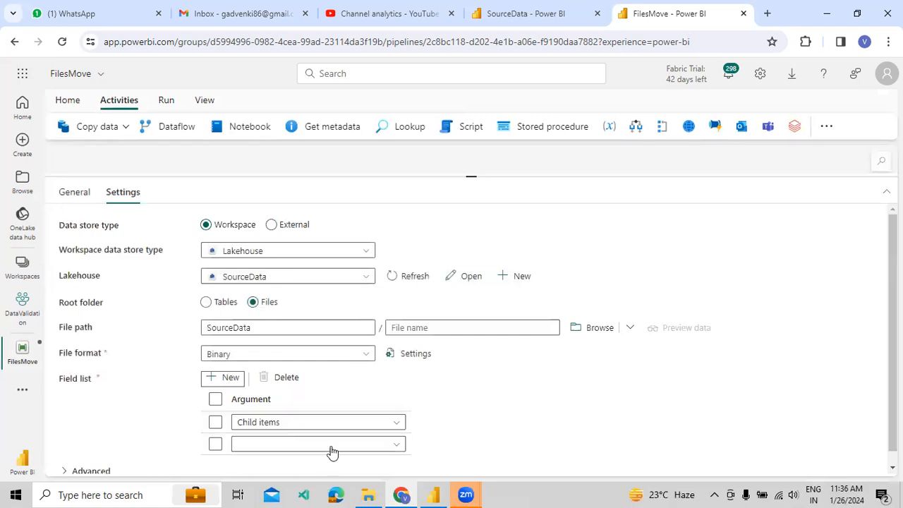
left_click(332, 445)
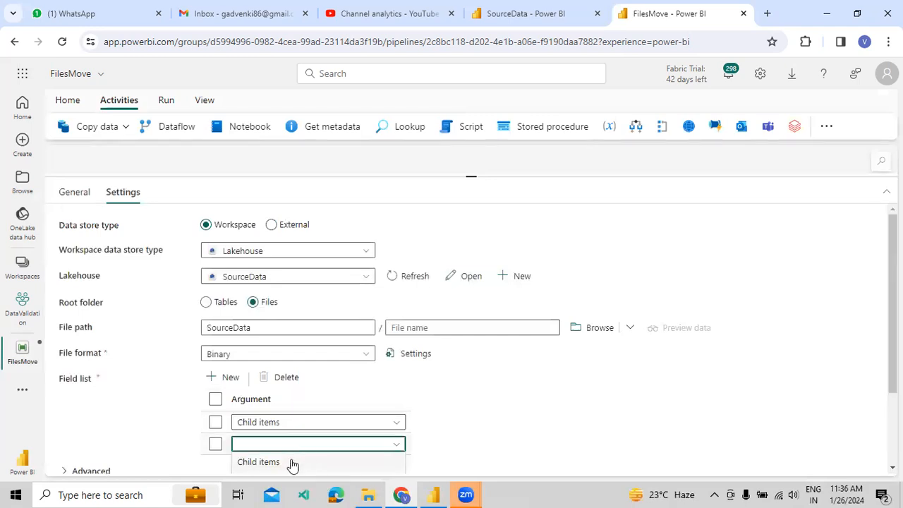
scroll(268, 421, "down", 1)
left_click(248, 421)
Step: Add a third argument to the activity's field list and set it to Item name
left_click(224, 367)
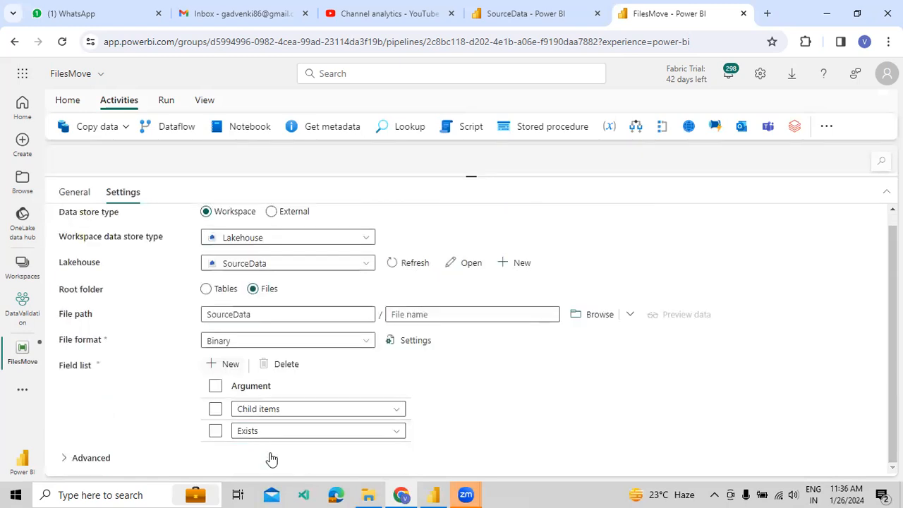
left_click(274, 454)
scroll(375, 450, "down", 1)
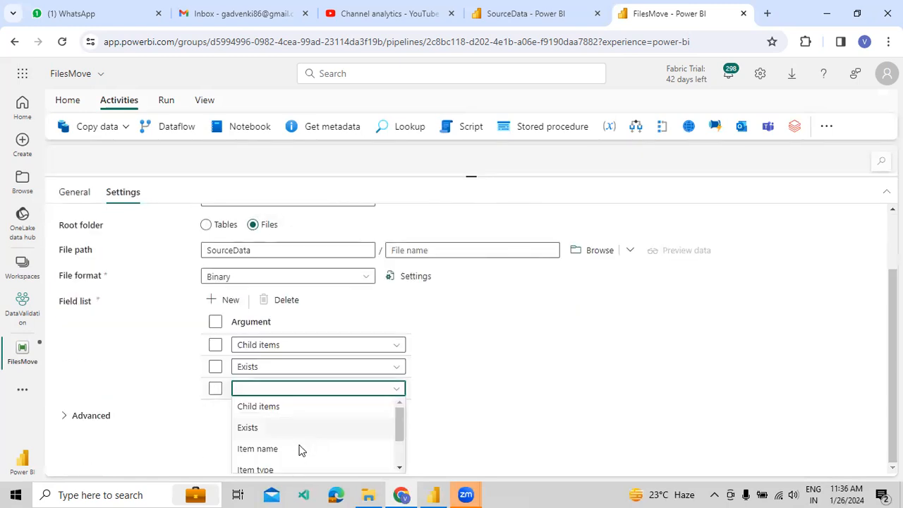
left_click(299, 446)
Step: Add a fourth field list argument and set it to Item type
left_click(230, 342)
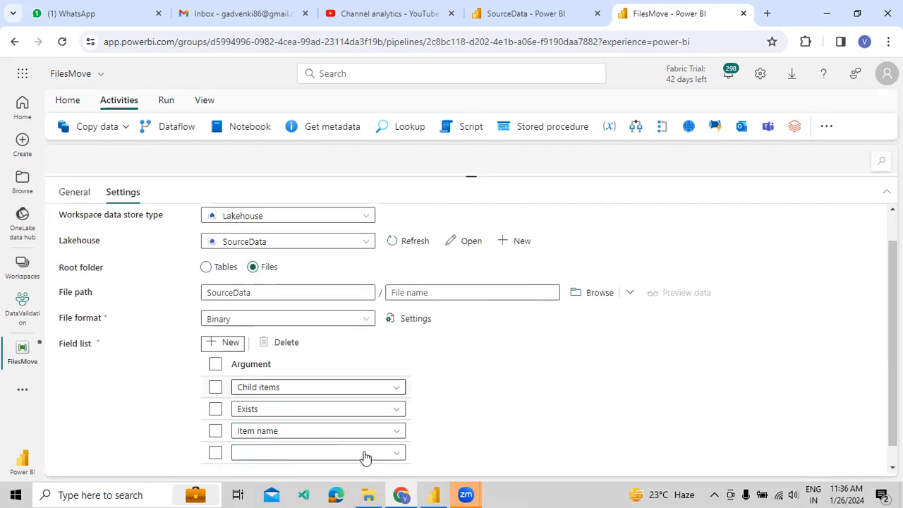
left_click(363, 453)
scroll(364, 455, "down", 1)
scroll(285, 429, "down", 1)
left_click(283, 426)
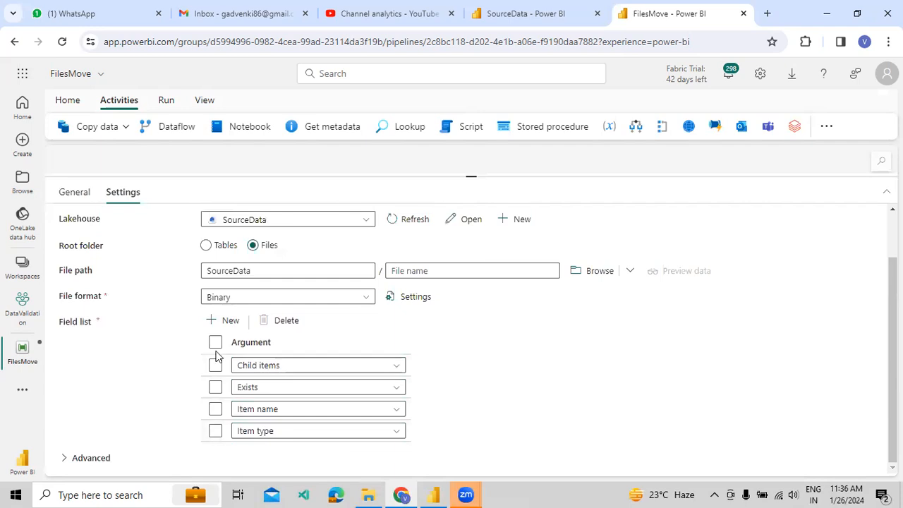
Step: Add a fifth field list argument and set it to Last modified
left_click(214, 323)
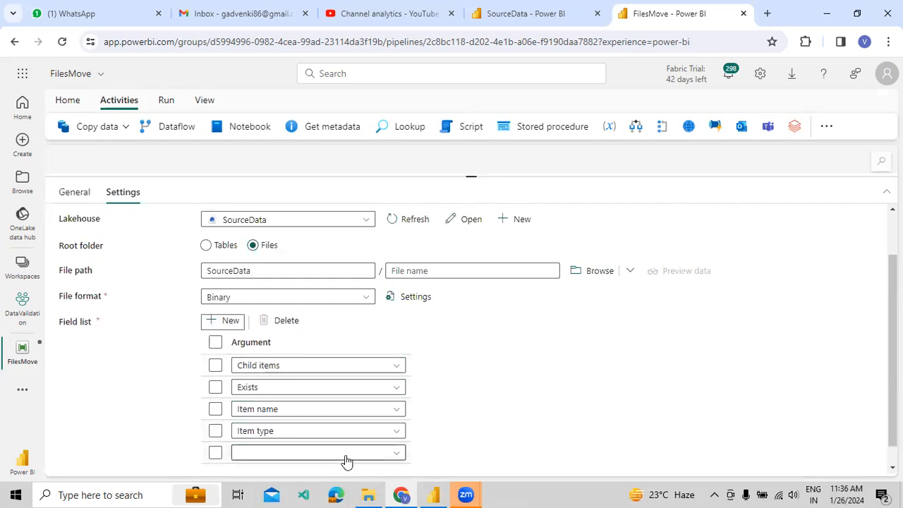
left_click(345, 454)
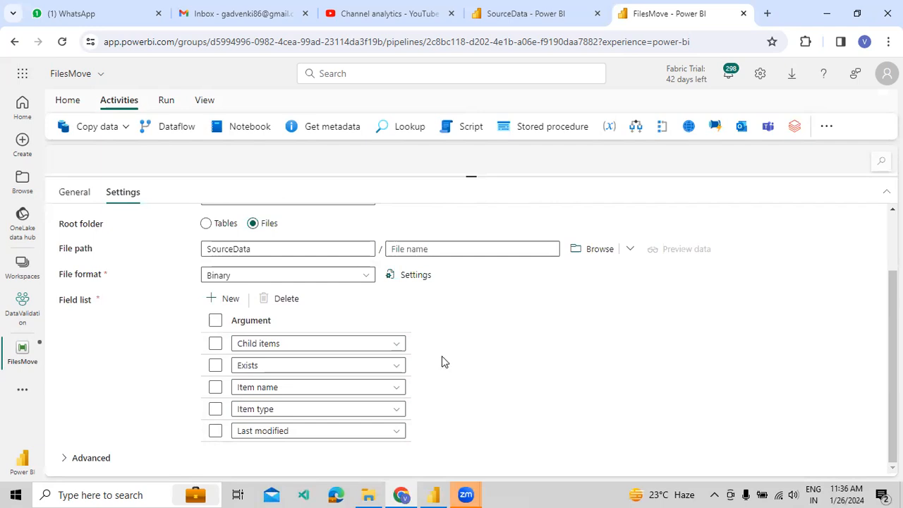
scroll(221, 361, "up", 1)
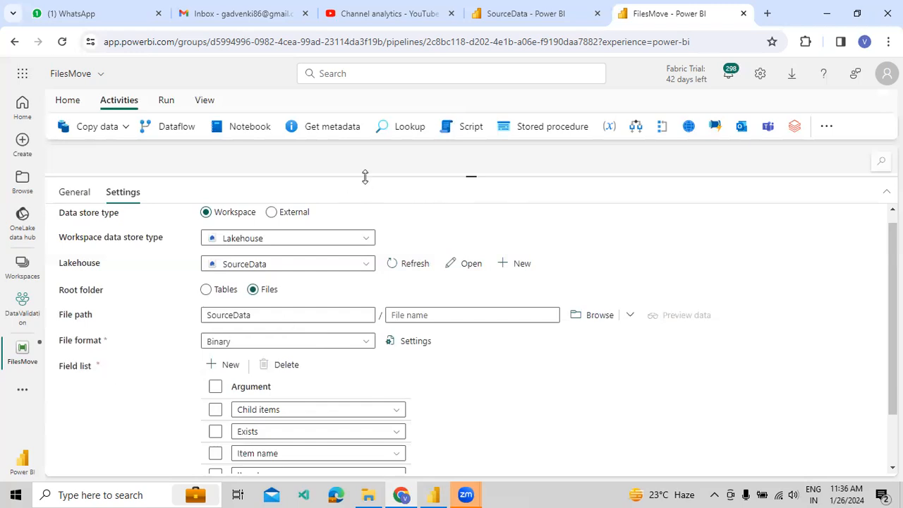
Step: Enlarge the pipeline canvas and validate the pipeline
left_click_drag(365, 176, 365, 329)
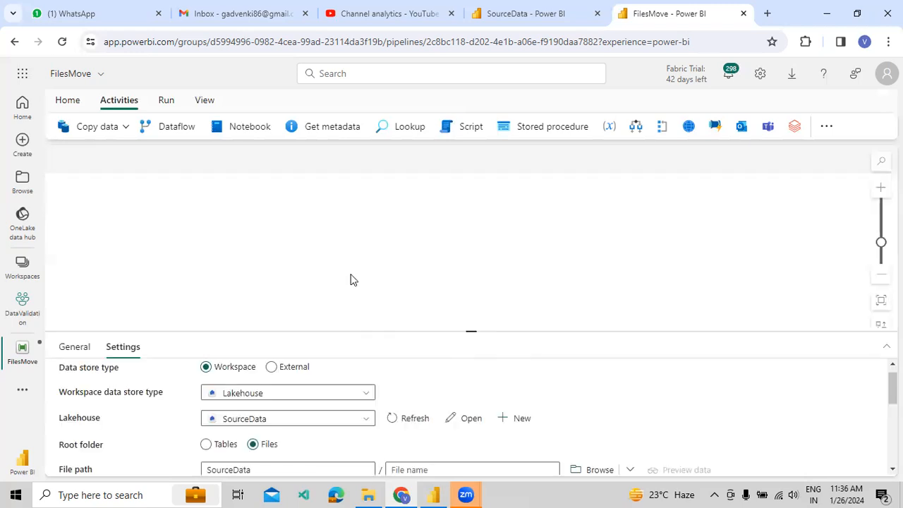
left_click(166, 100)
left_click(76, 127)
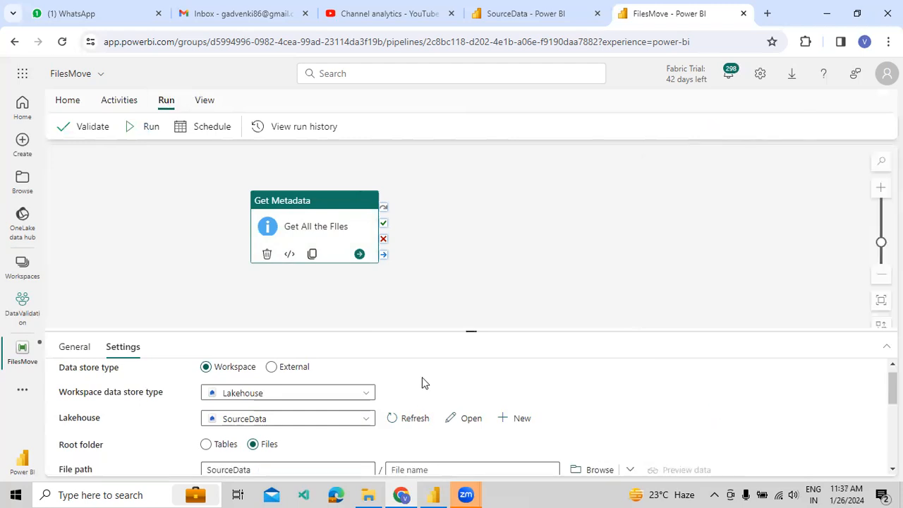
Step: Set the file name of the Get All the FIles activity's file path to *.* and look over its field list
scroll(422, 383, "down", 1)
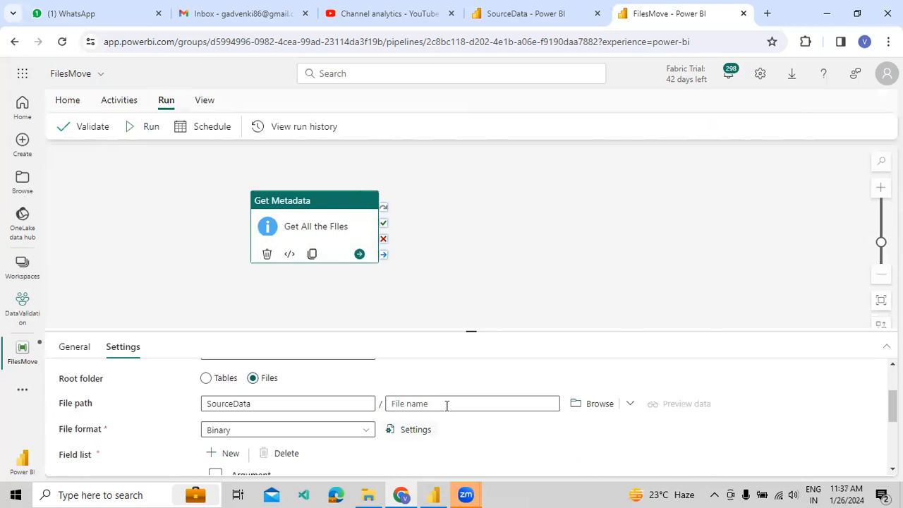
left_click(447, 404)
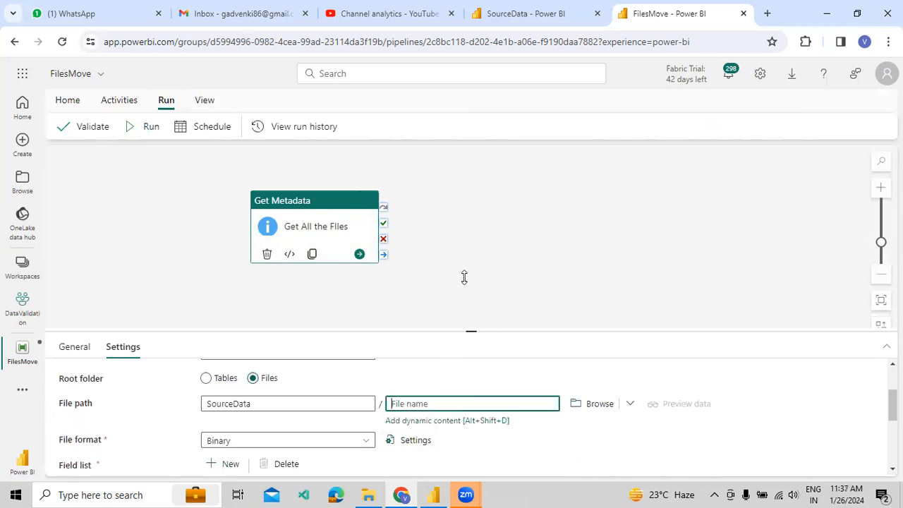
left_click_drag(465, 278, 464, 277)
type(".")
key("BackSpace")
type("*")
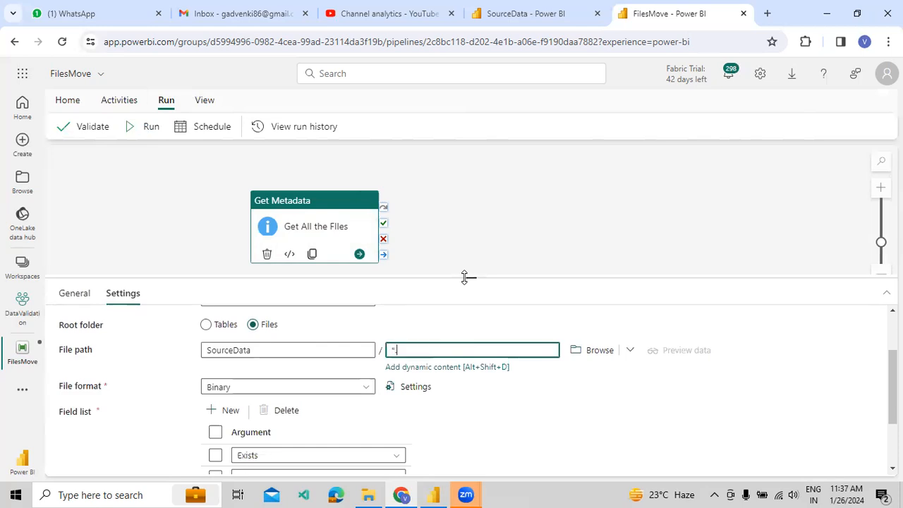
type(".*")
scroll(423, 395, "down", 3)
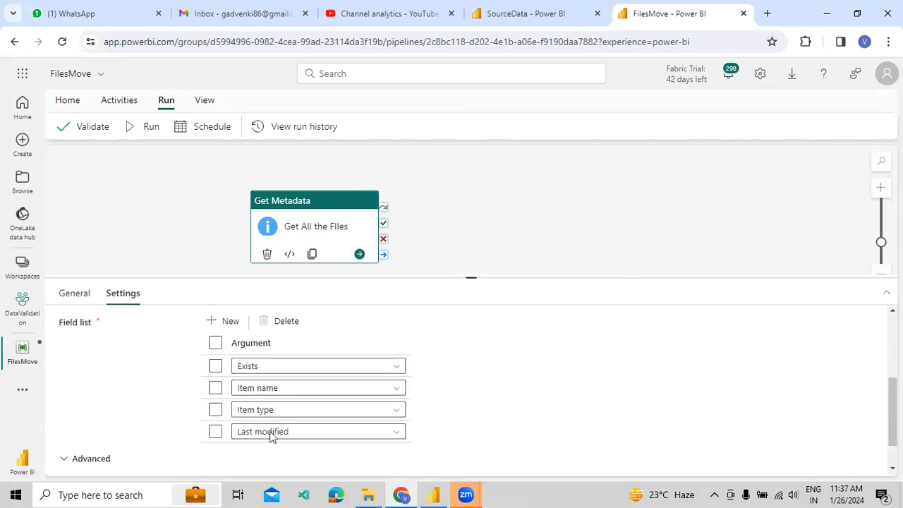
scroll(240, 392, "up", 3)
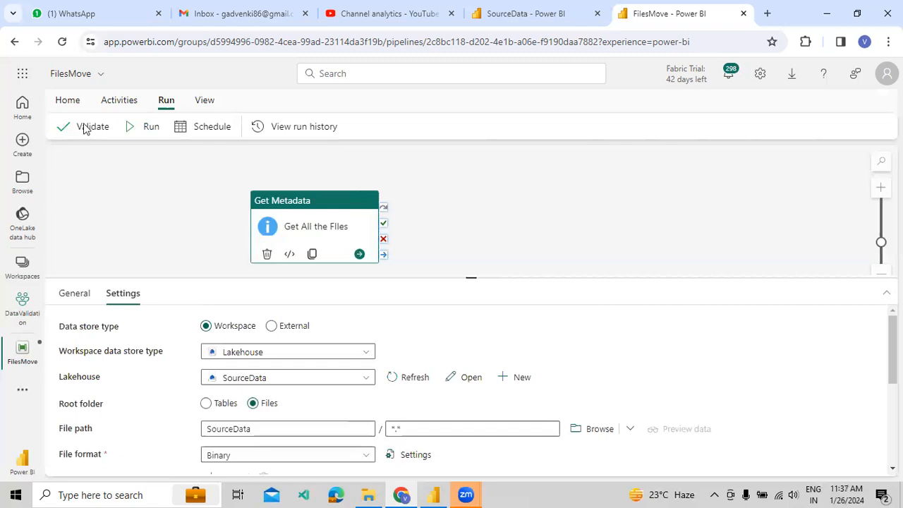
Step: Validate the pipeline with the wildcard file name, read the validation output and close it
left_click(84, 127)
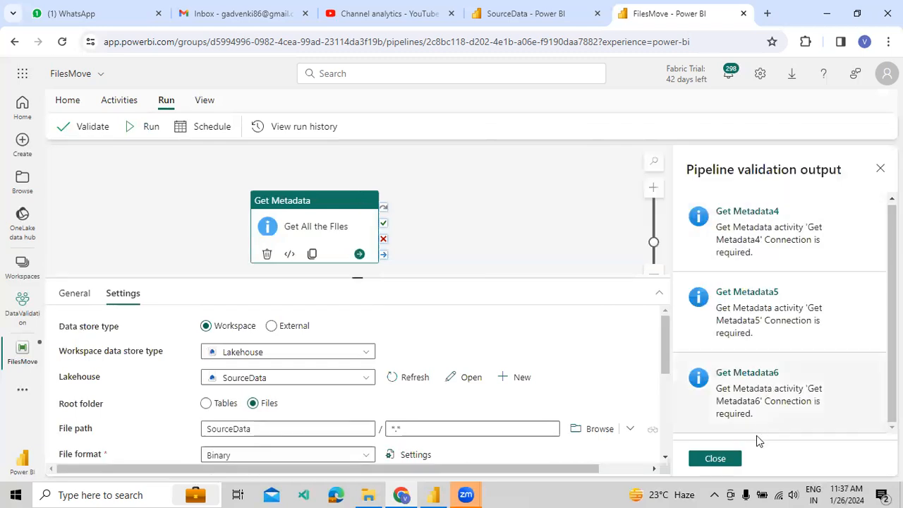
left_click(727, 460)
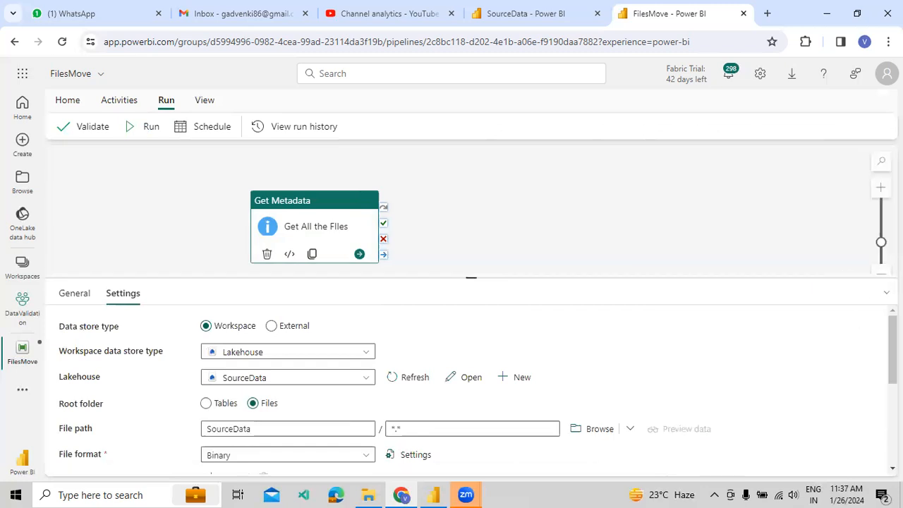
left_click(887, 292)
left_click(887, 162)
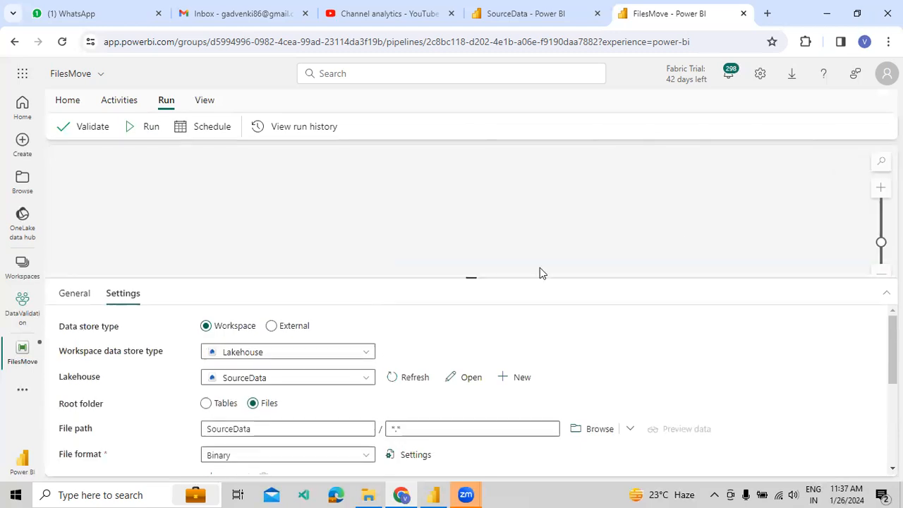
Step: Delete the three extra activities Get Metadata4, Get Metadata5 and Get Metadata6 from the pipeline canvas
left_click_drag(507, 276, 513, 420)
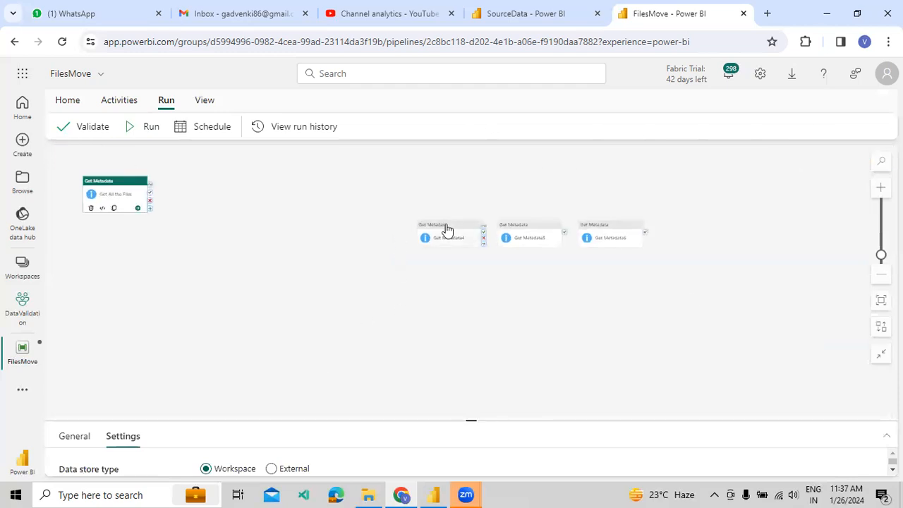
left_click(447, 229)
key("Delete")
left_click(505, 238)
key("Delete")
left_click(590, 236)
key("Delete")
Step: Bring the Get All the FIles activity back into clear view, select it and review its settings down to the field list
scroll(312, 272, "up", 2)
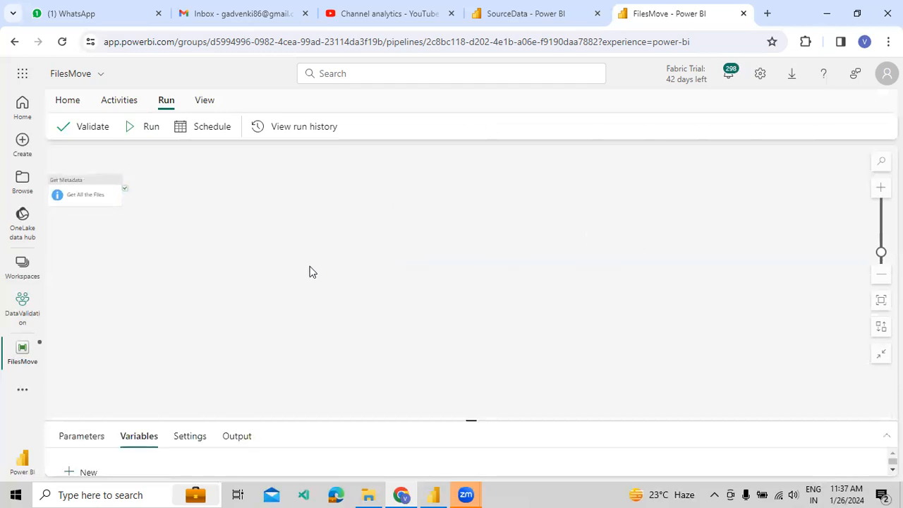
left_click_drag(240, 250, 436, 320)
scroll(435, 319, "up", 1)
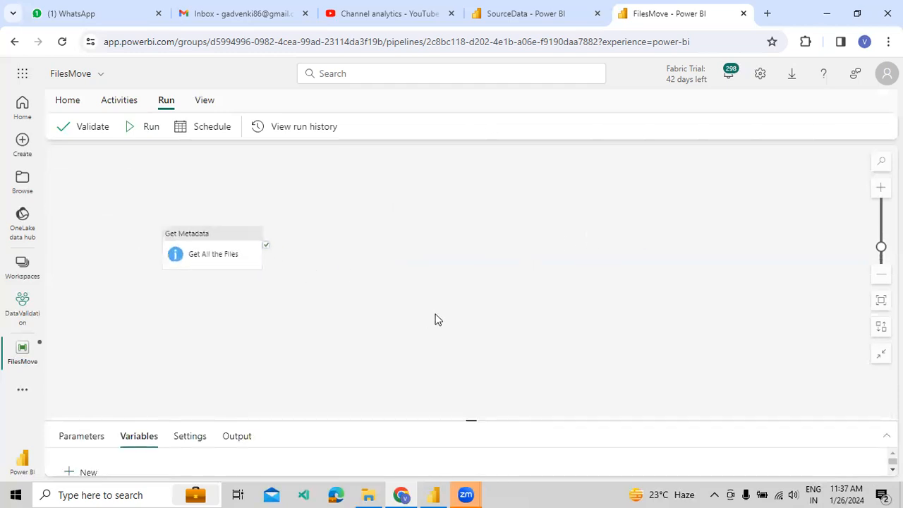
scroll(435, 314, "up", 1)
left_click_drag(332, 282, 480, 300)
scroll(480, 300, "up", 1)
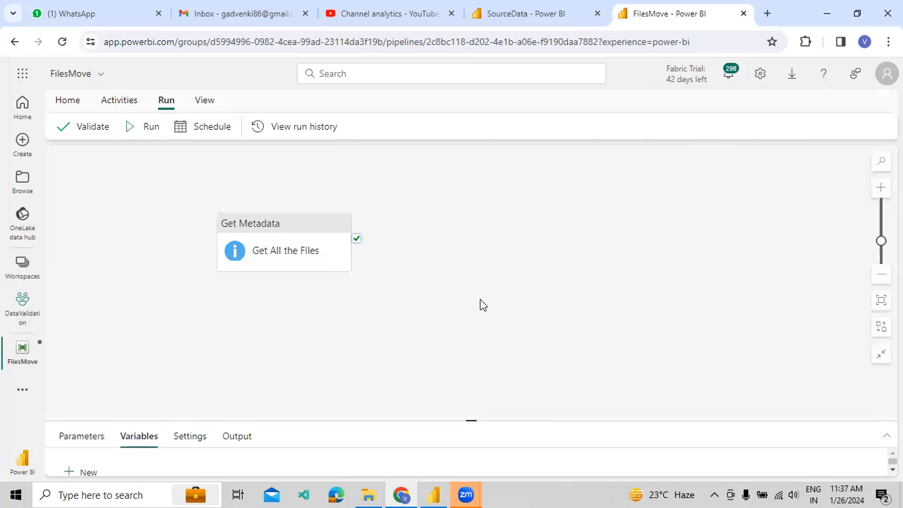
scroll(480, 305, "up", 1)
scroll(444, 405, "up", 1)
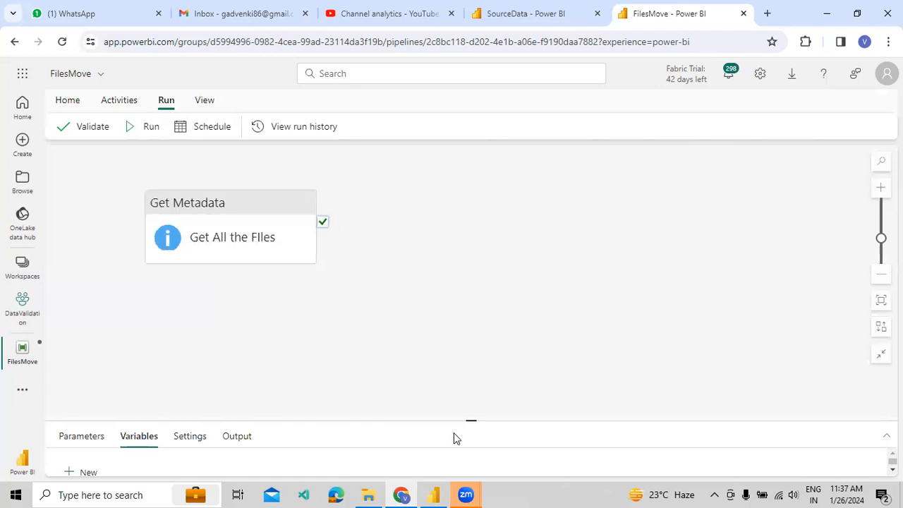
left_click_drag(484, 326, 464, 319)
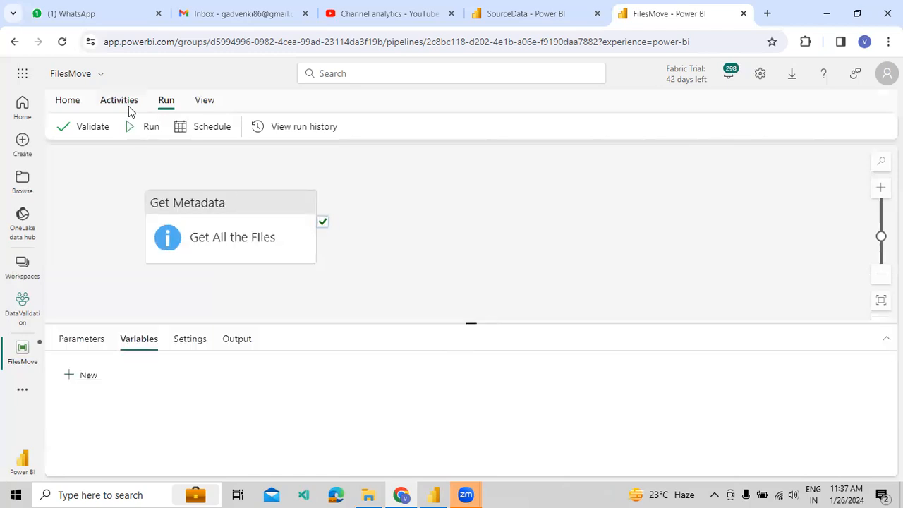
left_click(202, 101)
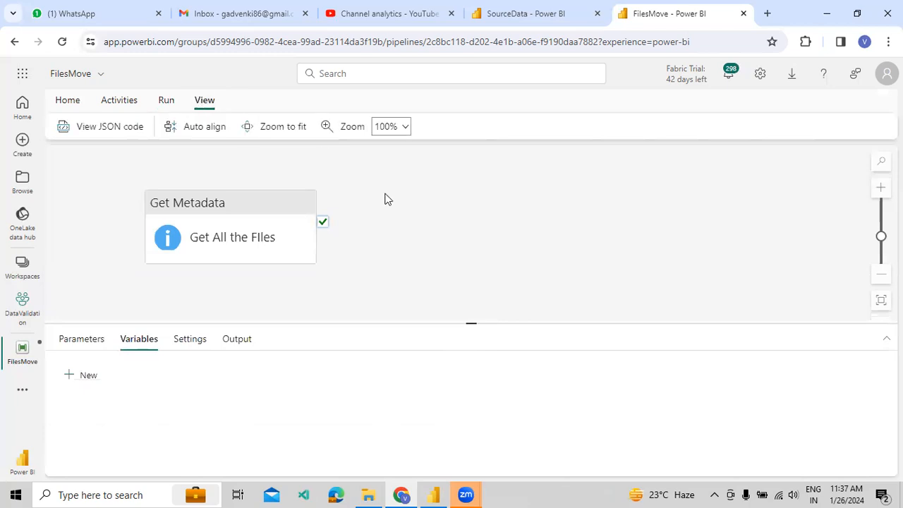
scroll(351, 228, "down", 1)
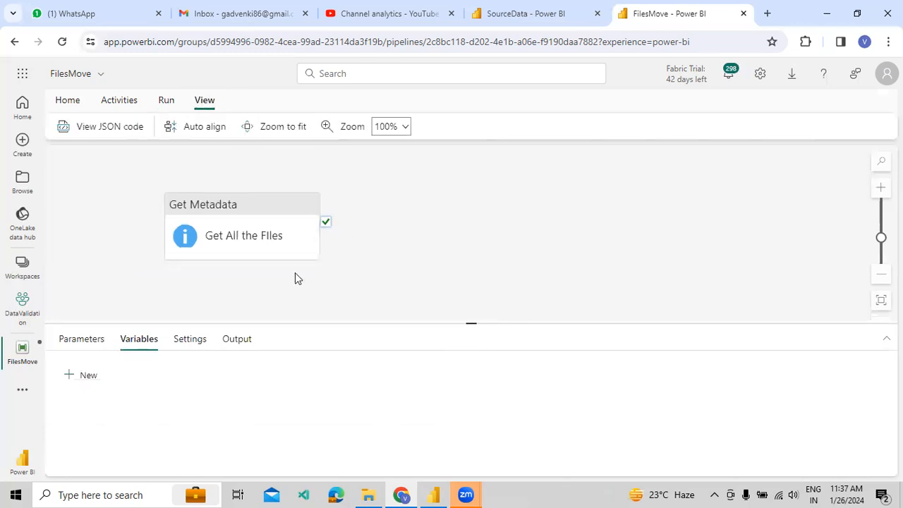
left_click(235, 223)
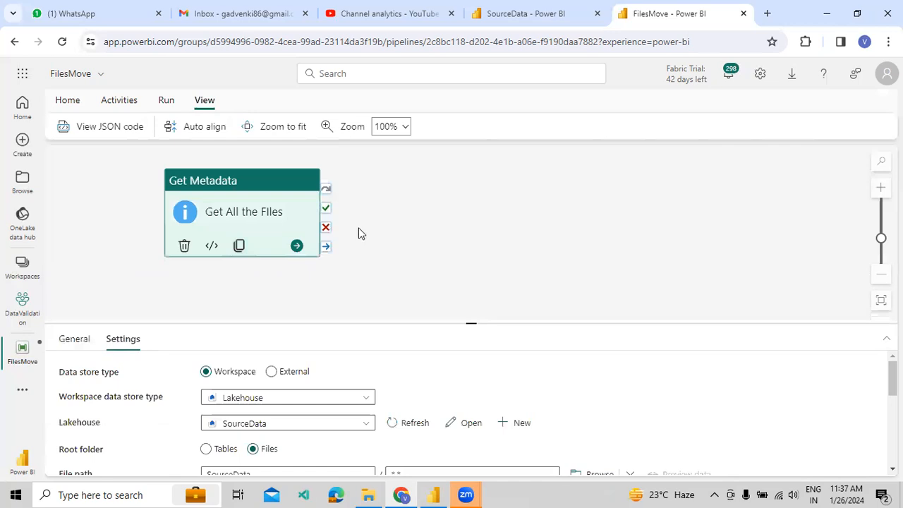
scroll(362, 251, "down", 1)
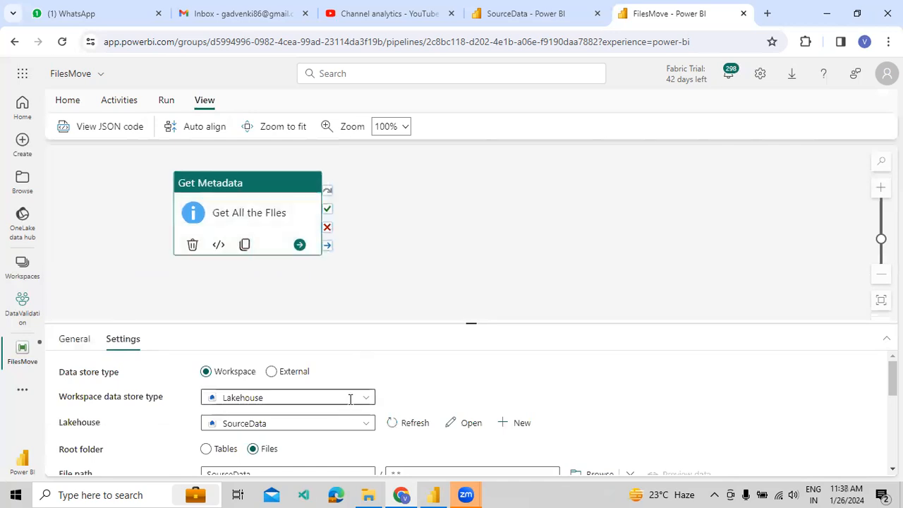
scroll(311, 395, "down", 3)
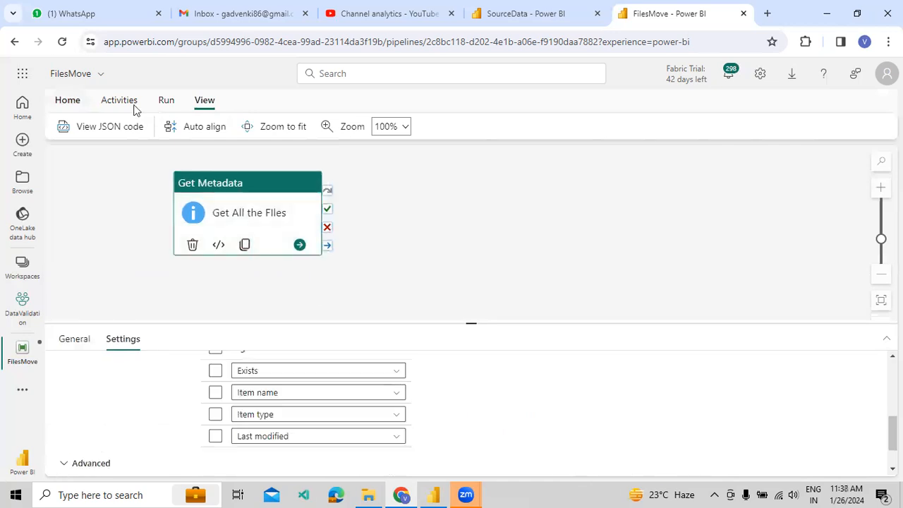
Step: Validate the cleaned-up pipeline, close the validation output, and save and run the pipeline
left_click(166, 100)
left_click(87, 121)
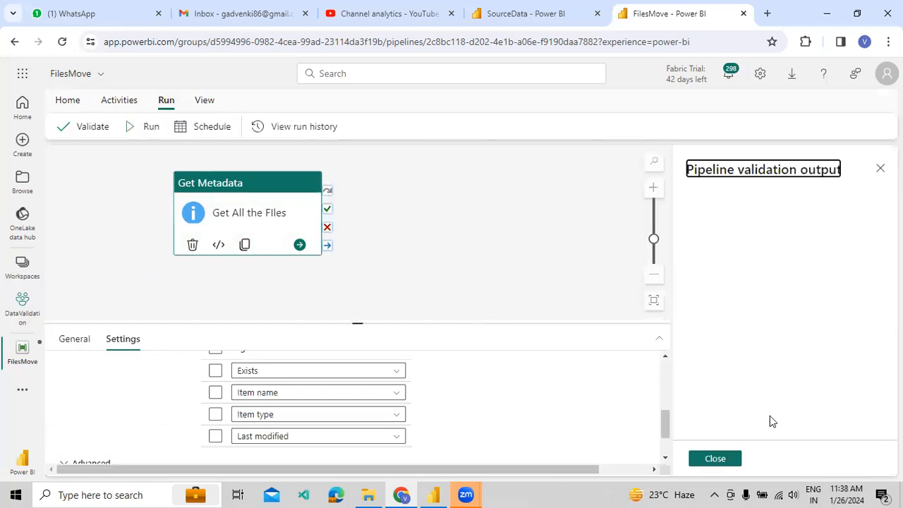
left_click(713, 460)
left_click(147, 130)
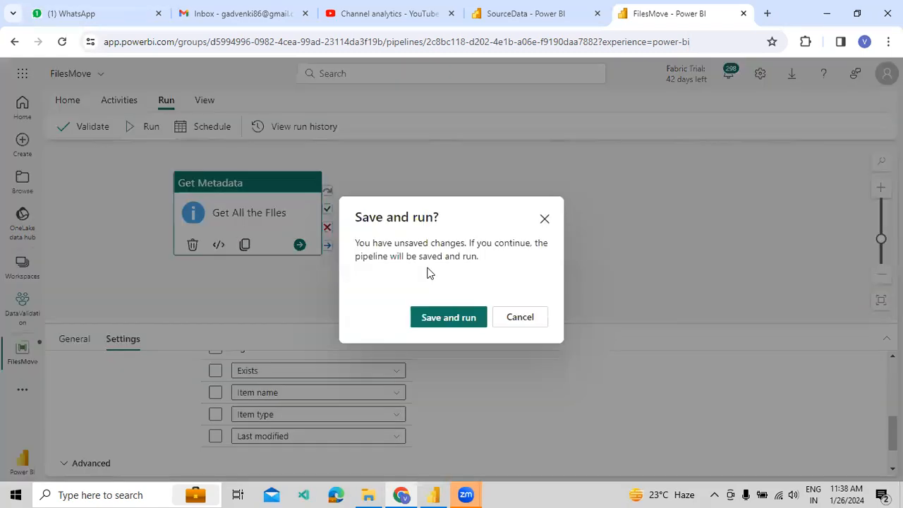
left_click(449, 321)
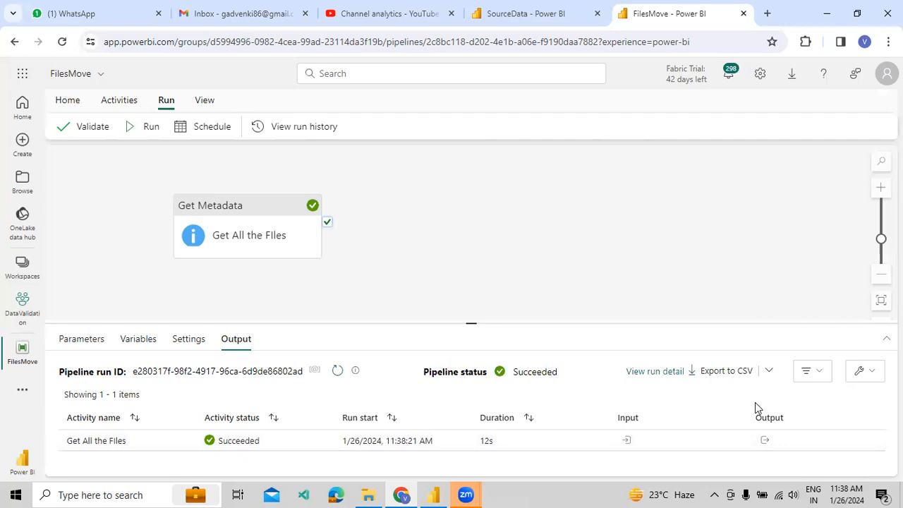
Step: Examine the full input JSON of the Get All the FIles run, including its field list and file location, and close it
left_click(632, 445)
left_click(725, 258)
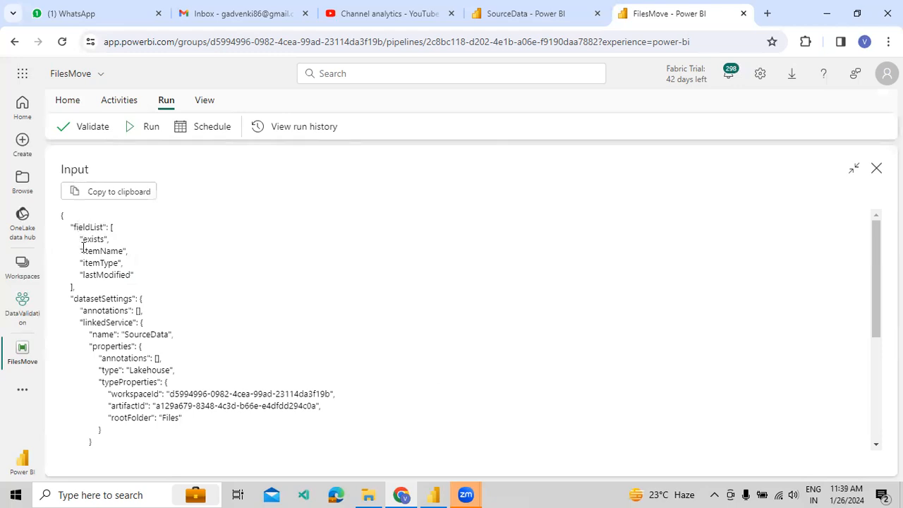
left_click_drag(85, 246, 108, 274)
left_click_drag(97, 240, 118, 275)
scroll(134, 313, "down", 3)
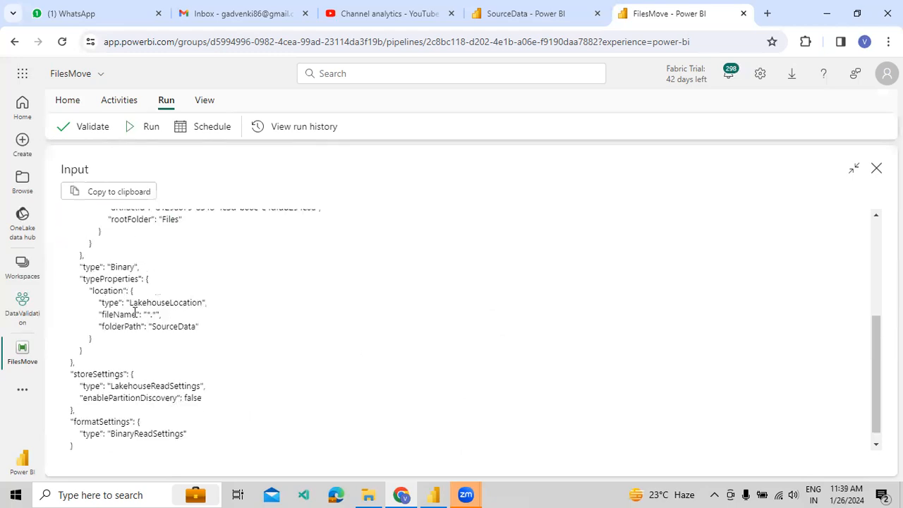
scroll(138, 282, "up", 5)
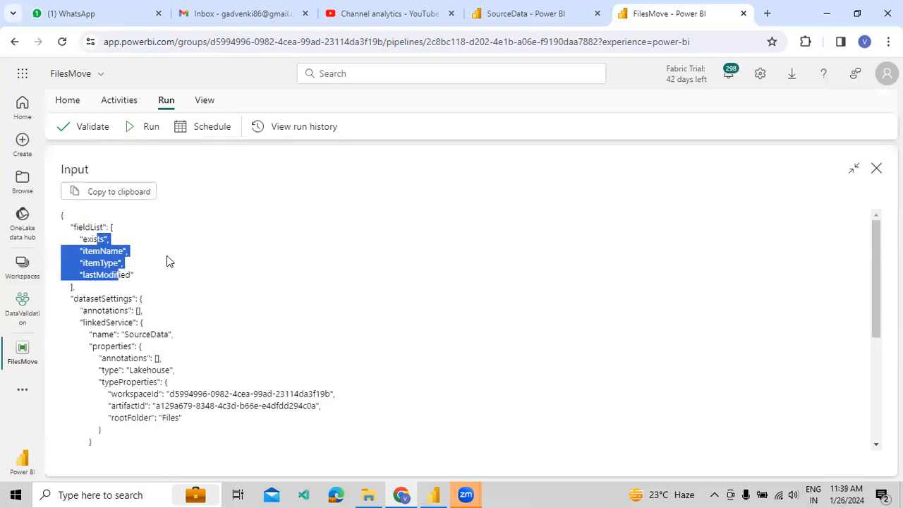
left_click(876, 168)
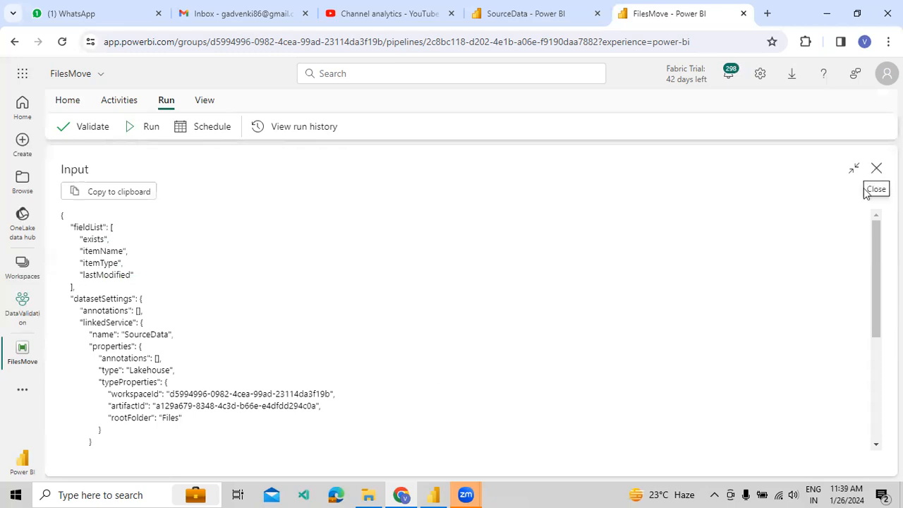
Step: Examine the full output JSON of the Get All the FIles run, including its exists value, and close it
left_click(765, 440)
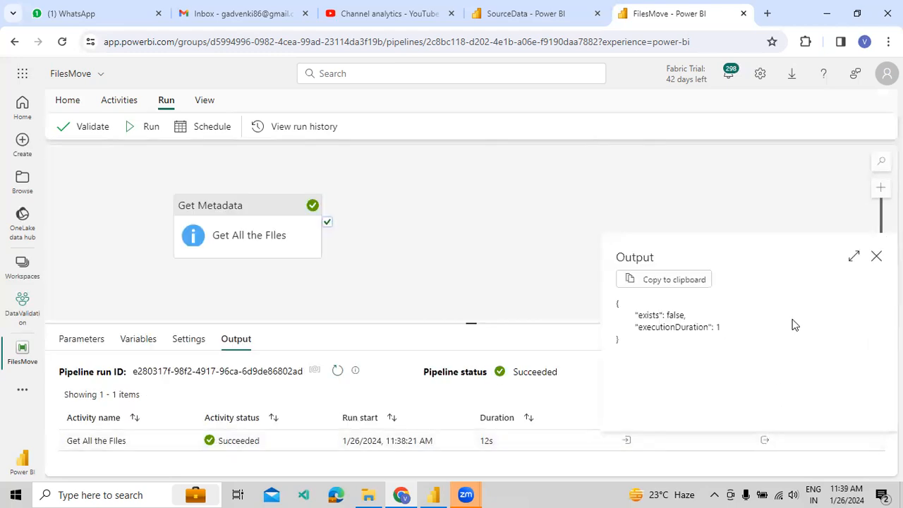
left_click(854, 257)
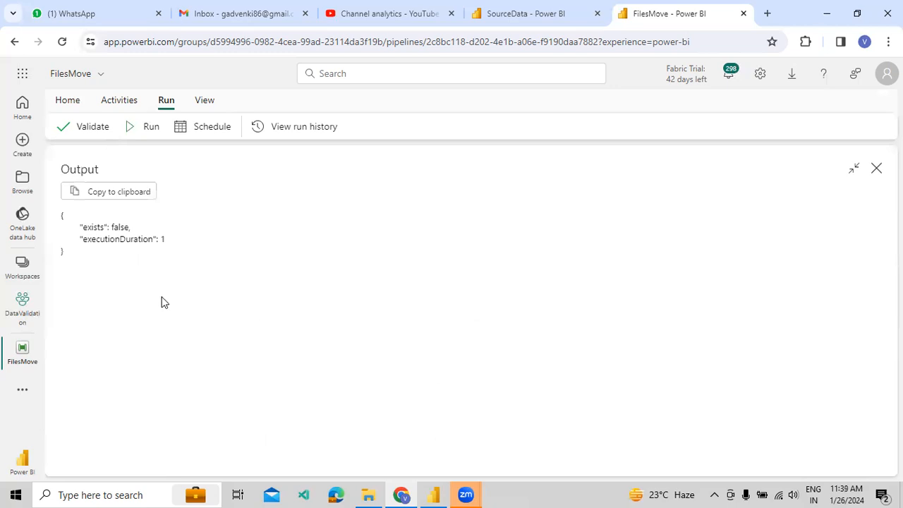
left_click_drag(88, 228, 150, 239)
left_click(876, 170)
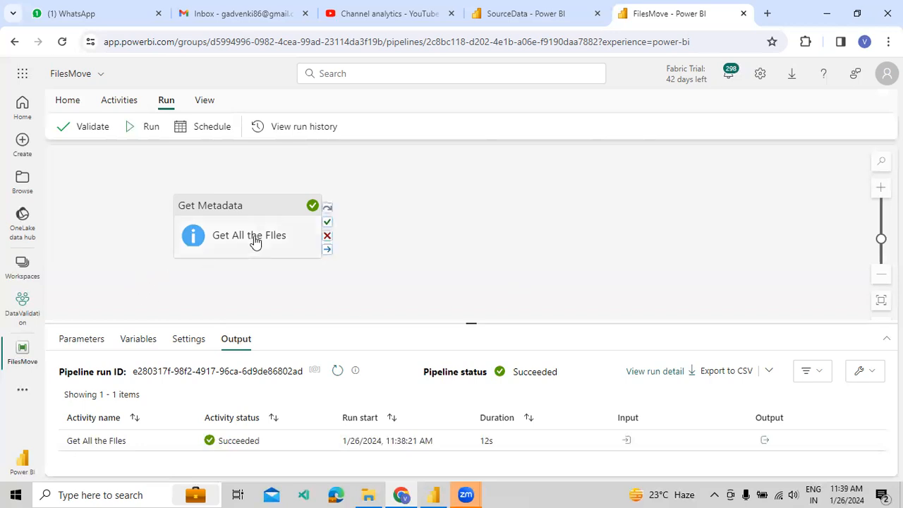
Step: Clear the file name from the Get All the FIles file path, leaving only the SourceData folder, and save and run the pipeline
left_click(254, 240)
scroll(397, 397, "down", 3)
scroll(401, 397, "up", 1)
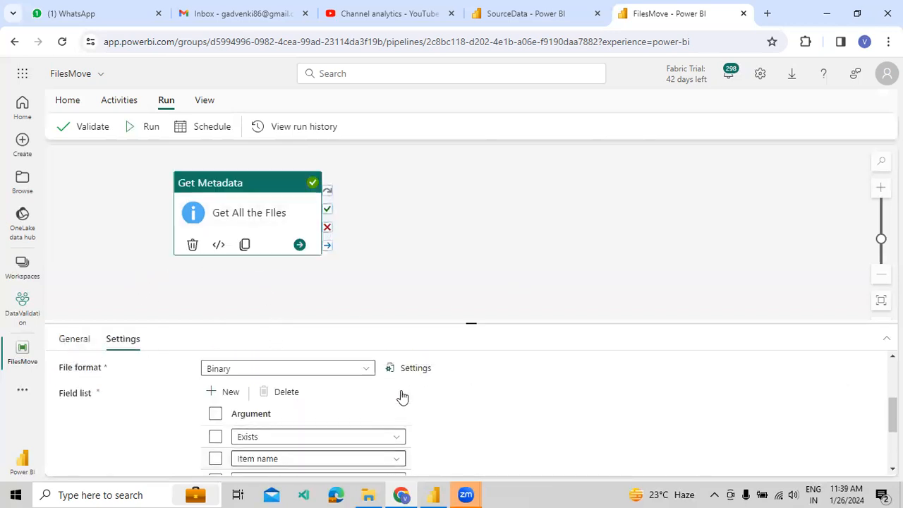
scroll(418, 392, "up", 1)
left_click(433, 407)
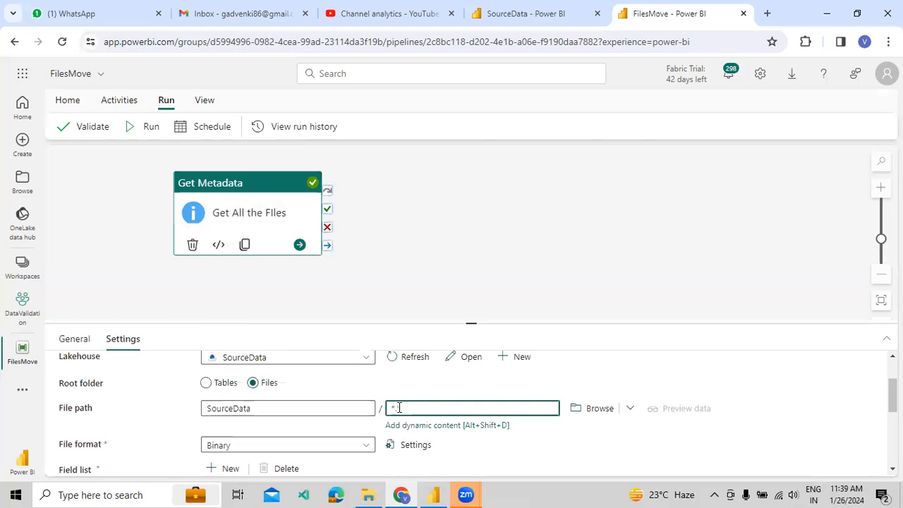
key("BackSpace")
left_click(147, 127)
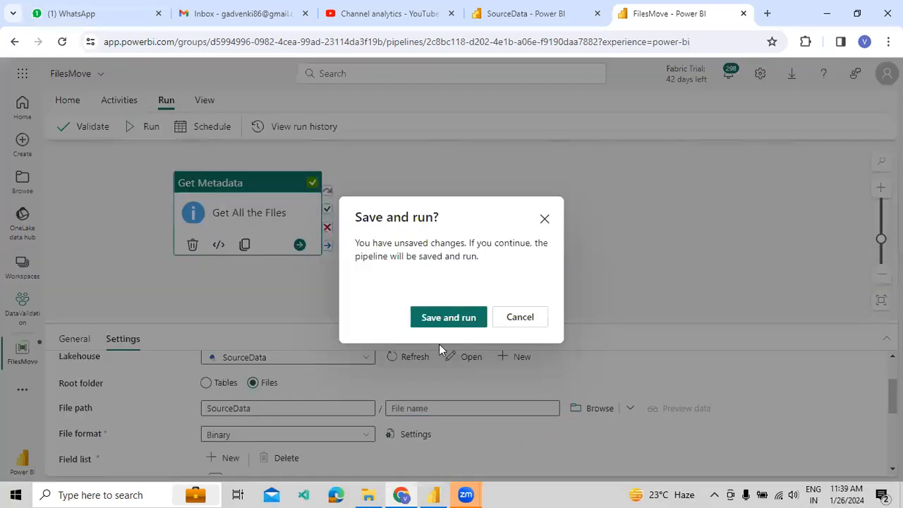
left_click(444, 317)
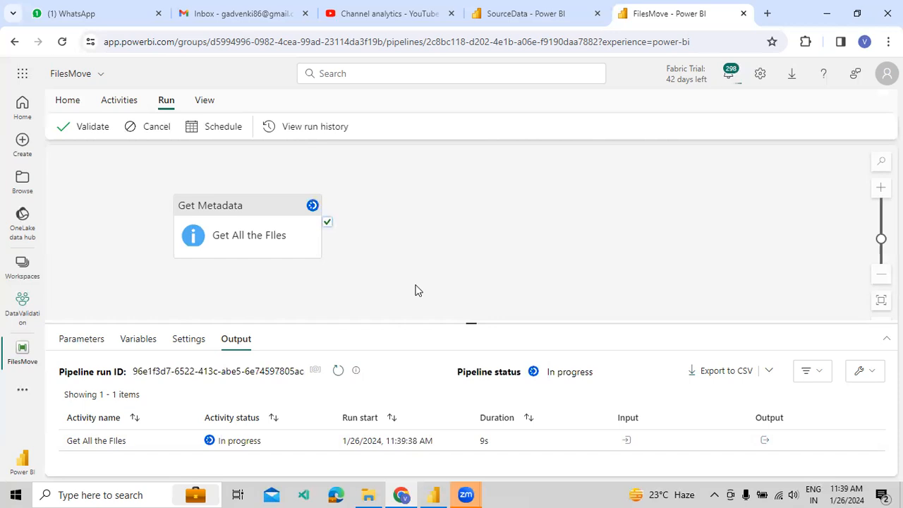
Step: Review the new run's input JSON and the item name, item type and last modified values in its output
left_click(628, 440)
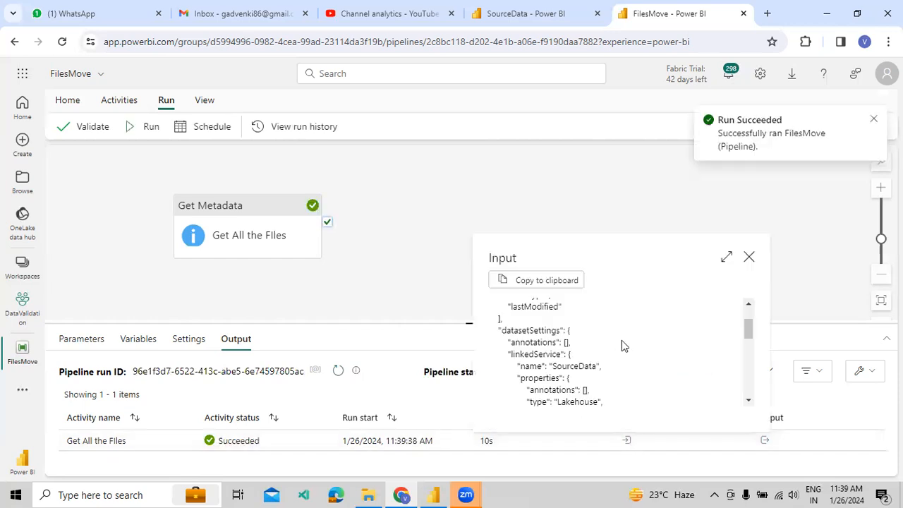
scroll(621, 340, "down", 2)
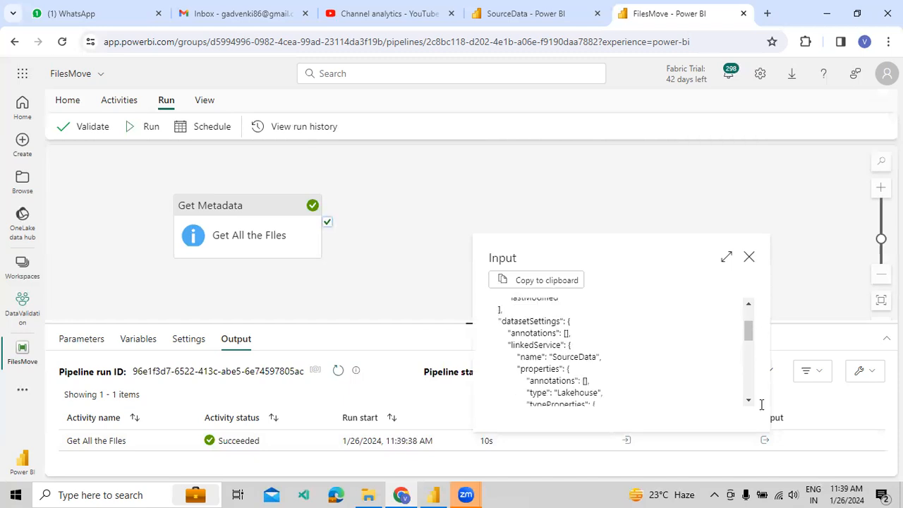
left_click(765, 440)
left_click(765, 440)
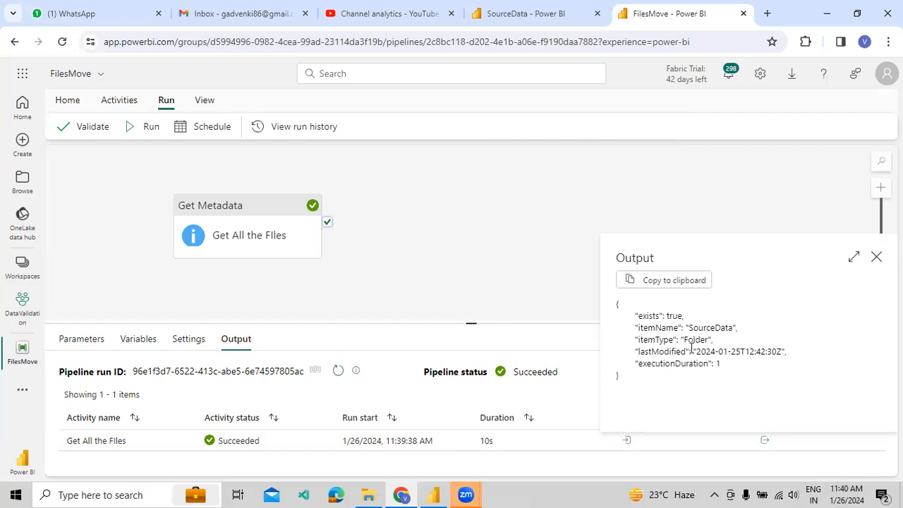
left_click_drag(655, 327, 707, 363)
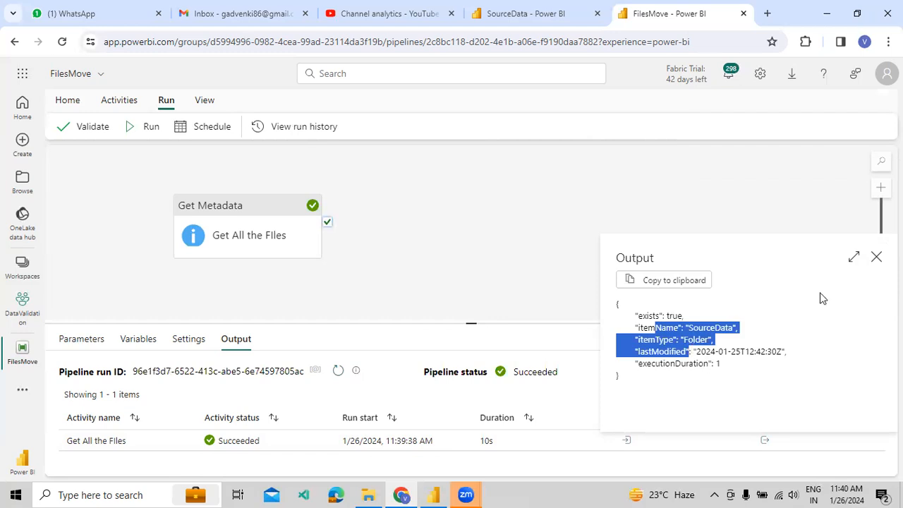
Step: Add a Child items argument to the field list of Get All the FIles, and save and run the pipeline
left_click(283, 308)
left_click(298, 251)
left_click_drag(384, 324, 398, 171)
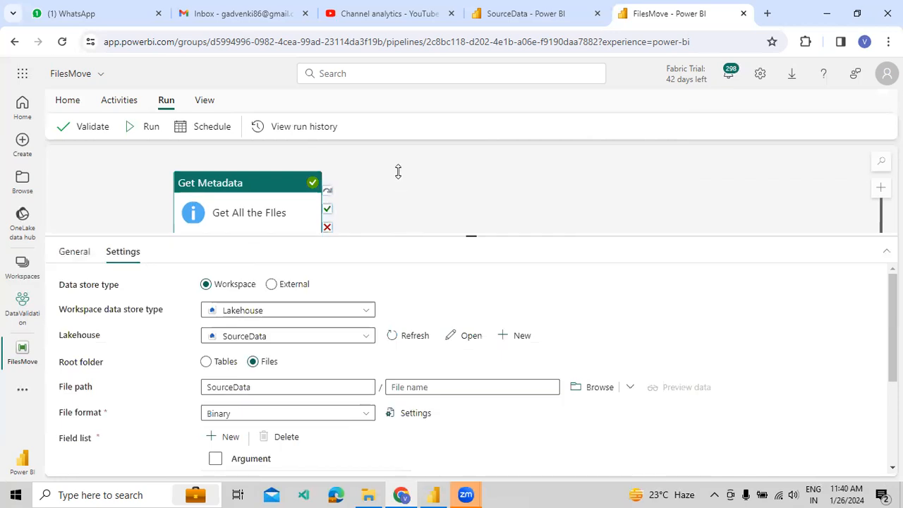
scroll(426, 397, "down", 2)
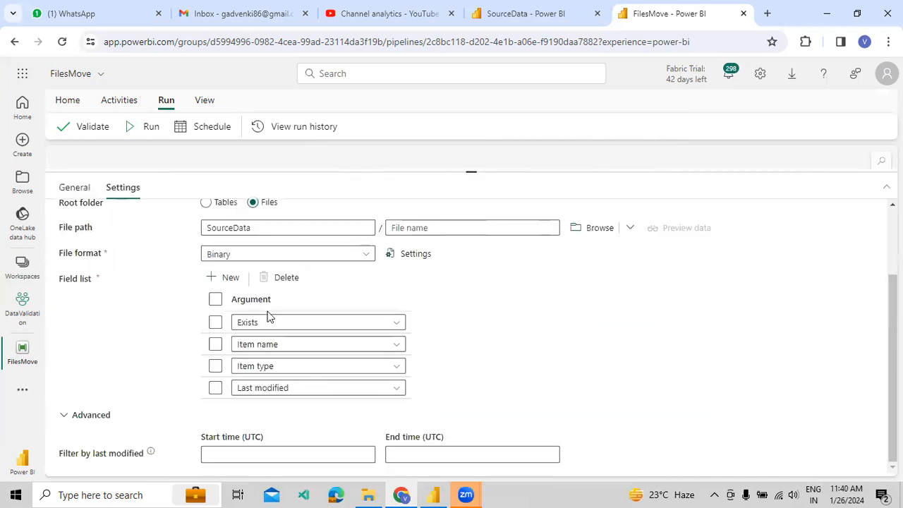
left_click(231, 281)
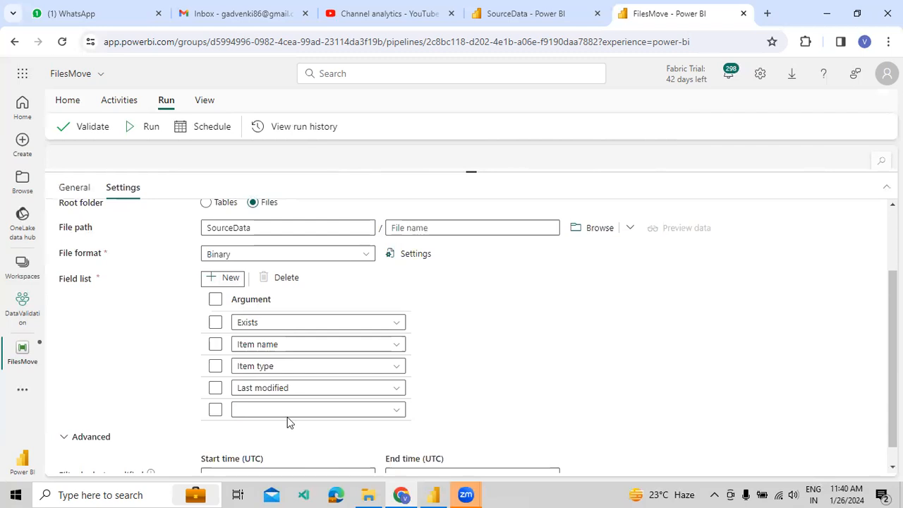
left_click(288, 414)
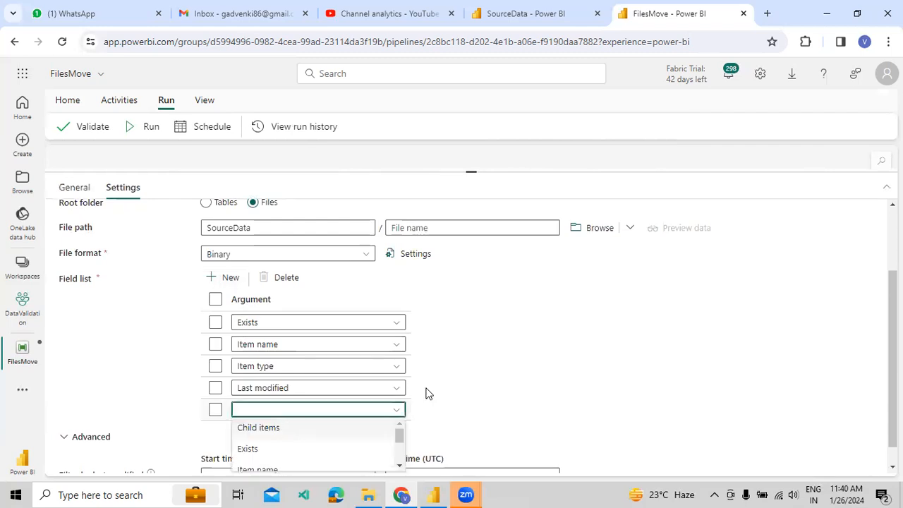
left_click(283, 426)
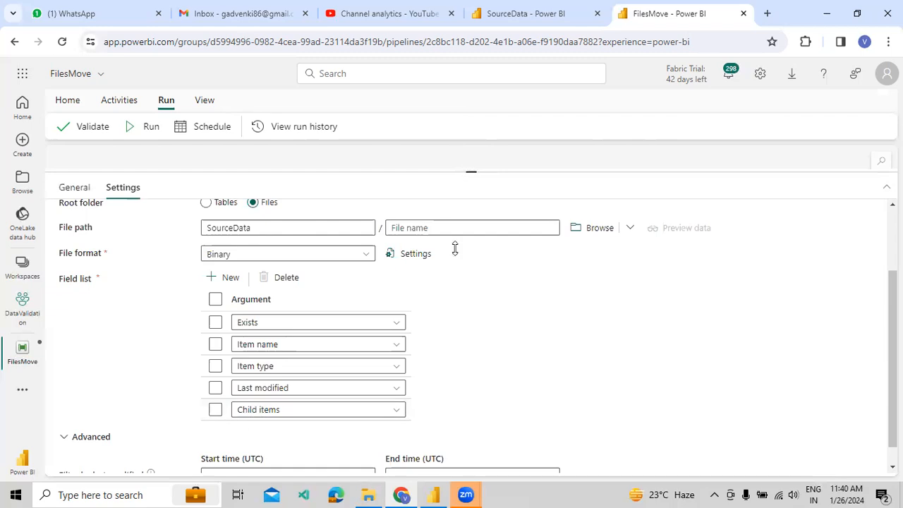
left_click_drag(455, 248, 456, 257)
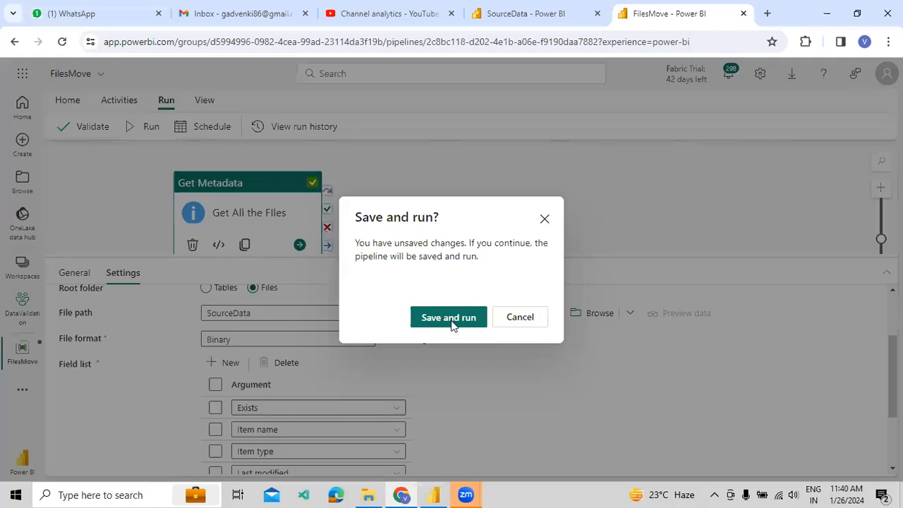
left_click(450, 321)
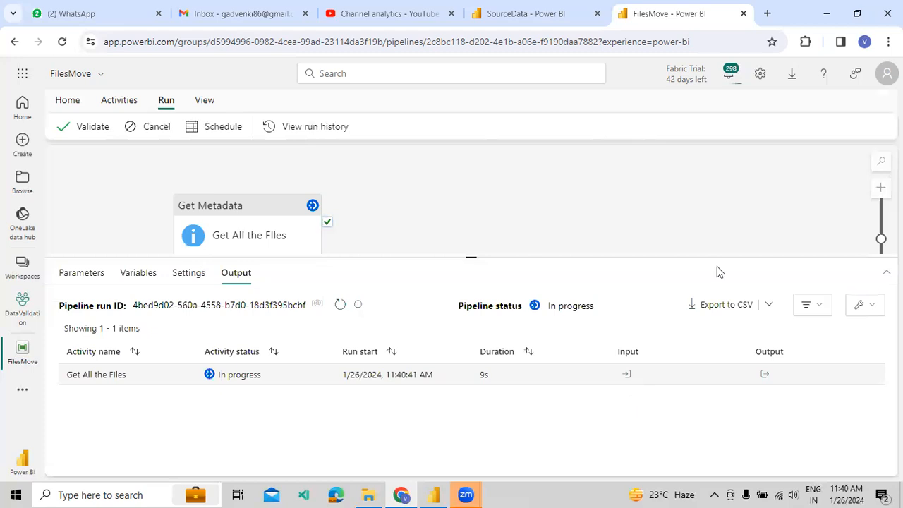
Step: Check the field list in the latest run's input JSON for the childItems argument and close the input
left_click(627, 376)
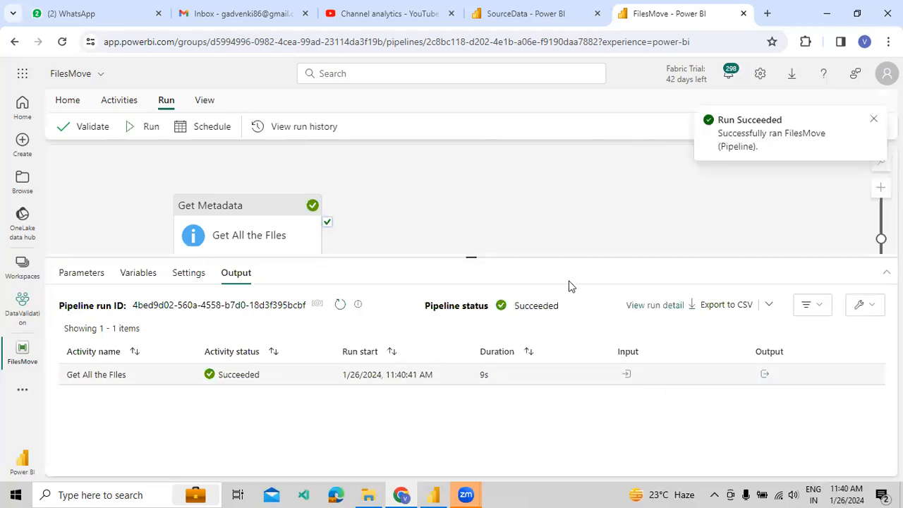
left_click_drag(520, 265, 554, 319)
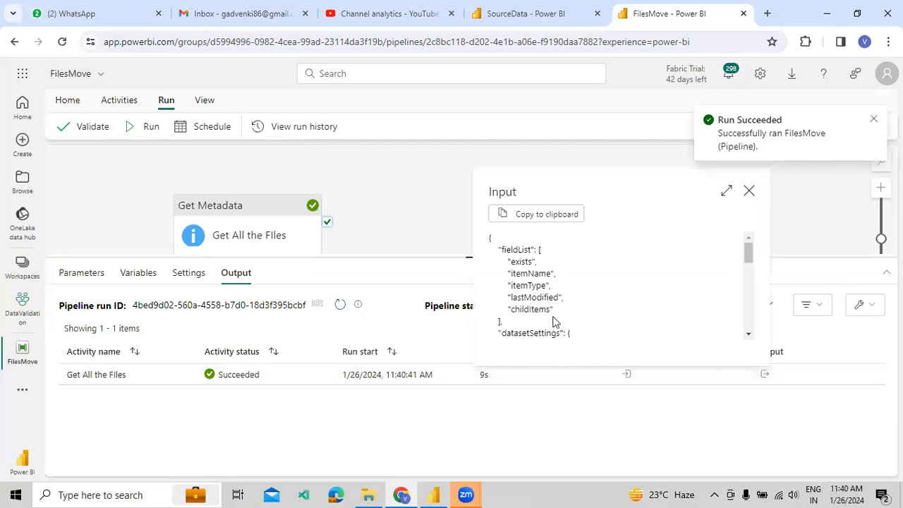
left_click(759, 380)
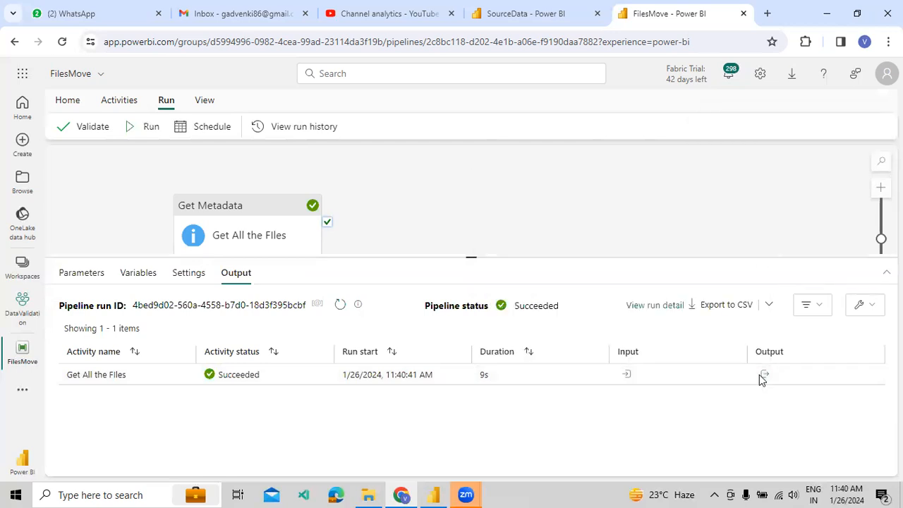
Step: Open the latest run's full output JSON and examine the file entries listed under childItems
left_click(762, 375)
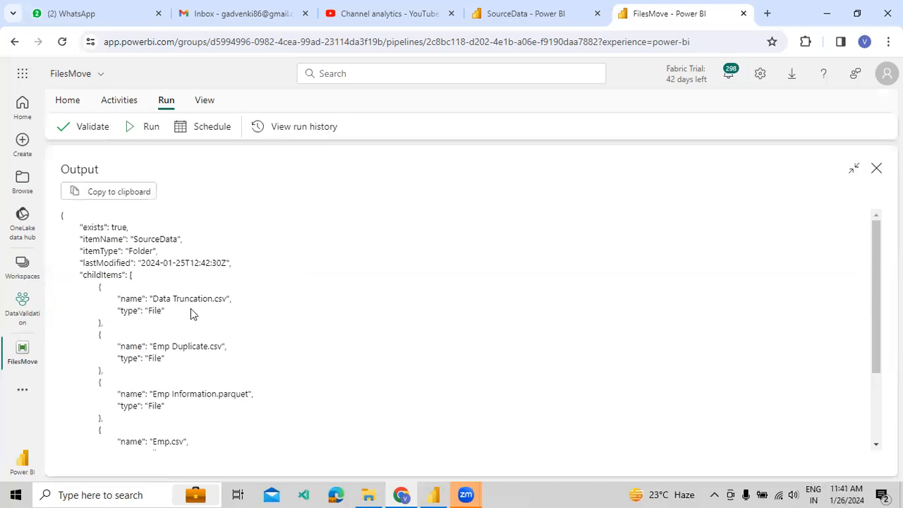
left_click_drag(99, 287, 190, 311)
left_click_drag(122, 346, 157, 358)
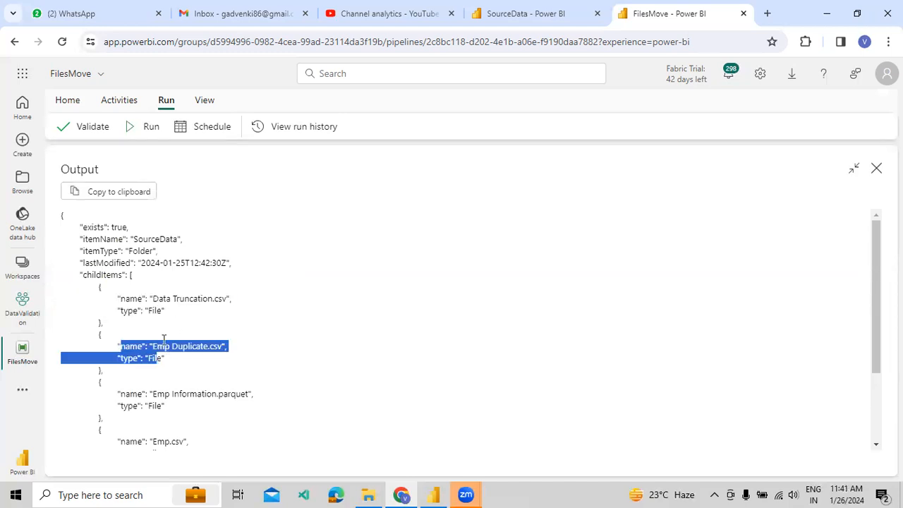
scroll(163, 341, "down", 3)
left_click_drag(153, 290, 103, 315)
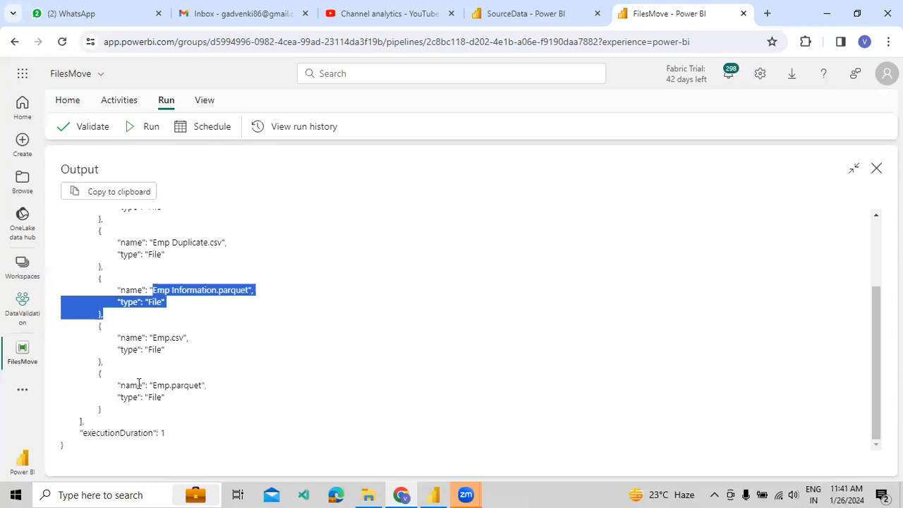
left_click_drag(167, 350, 156, 328)
scroll(156, 328, "up", 3)
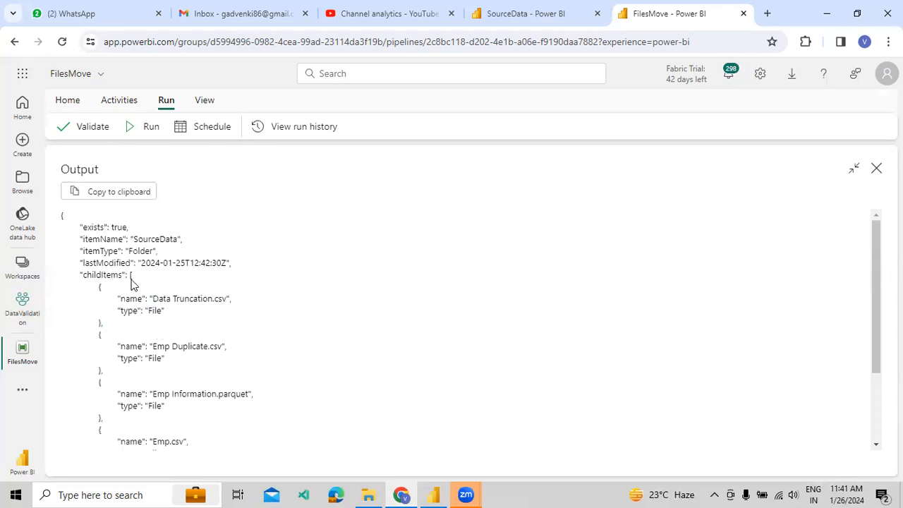
Step: Examine the childItems array structure through its first two file entries, close the output, and enlarge the pipeline canvas area
left_click_drag(129, 275, 146, 310)
left_click_drag(168, 346, 120, 274)
left_click(167, 311)
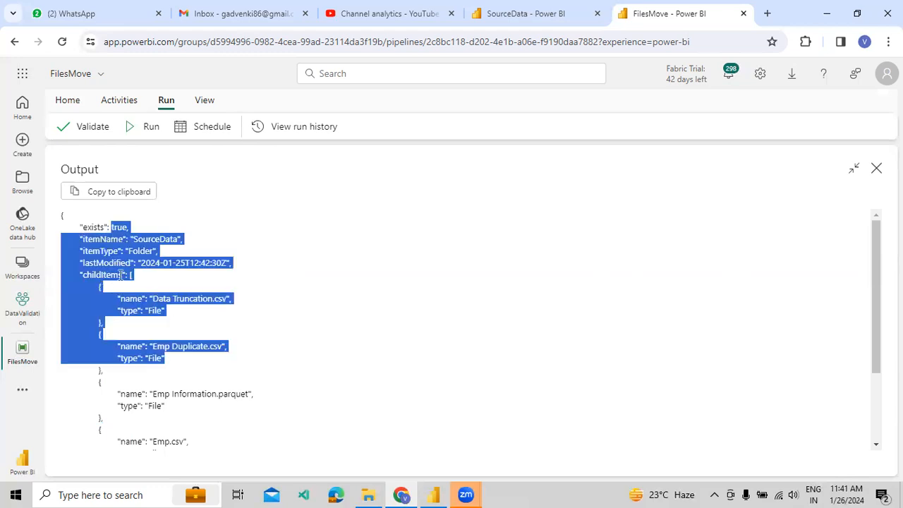
left_click(127, 275)
left_click(180, 361, "shift")
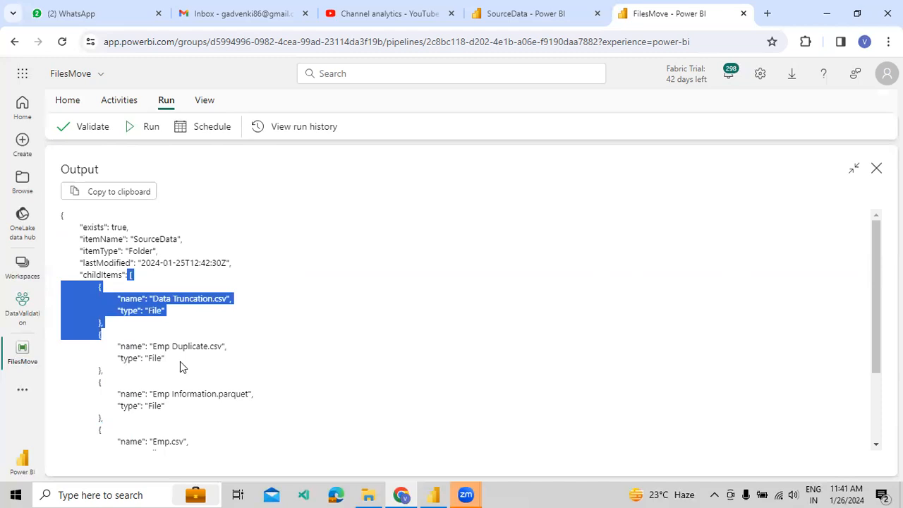
left_click_drag(180, 362, 191, 352)
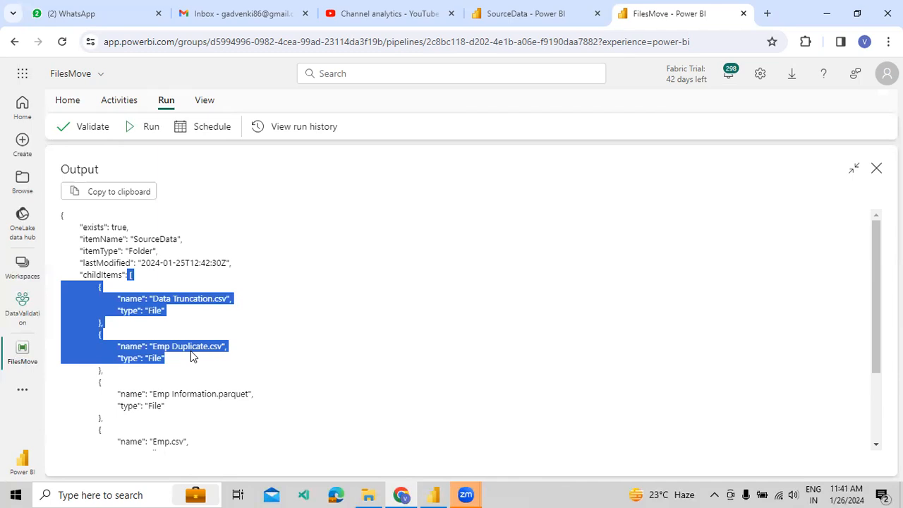
left_click(282, 330)
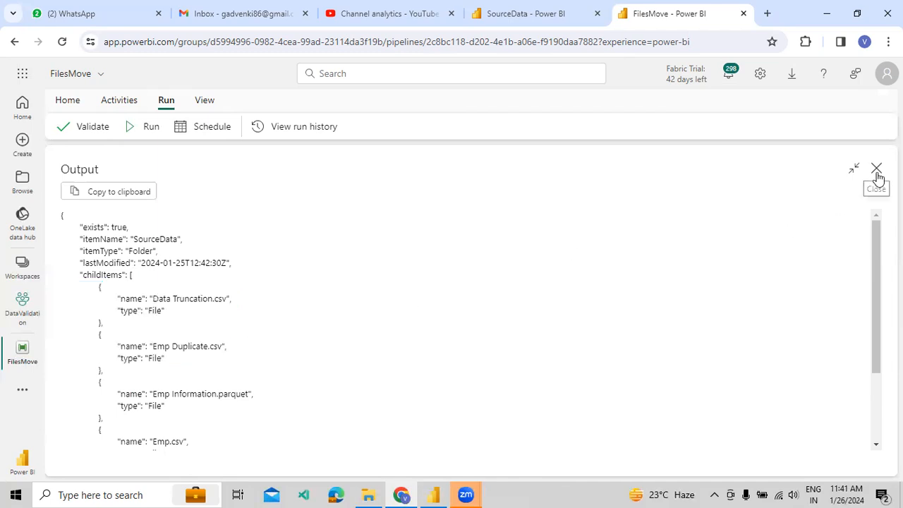
left_click(877, 170)
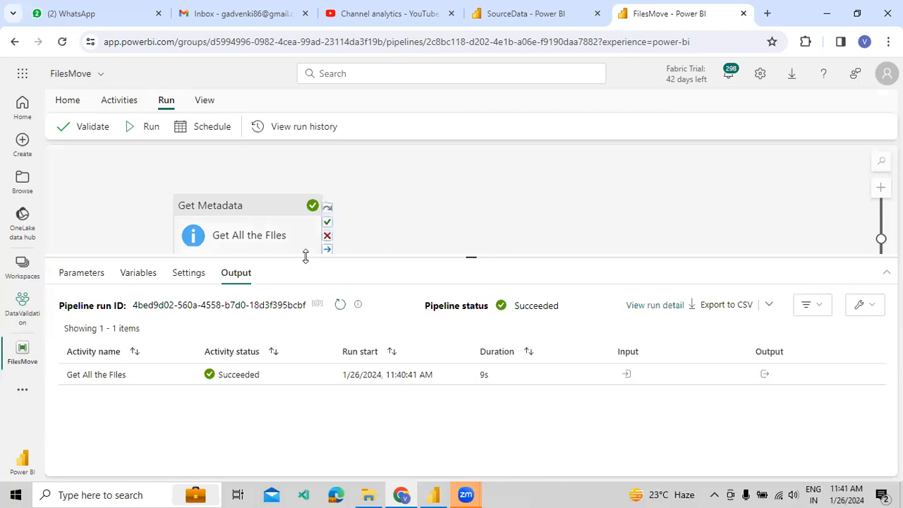
left_click_drag(313, 258, 306, 304)
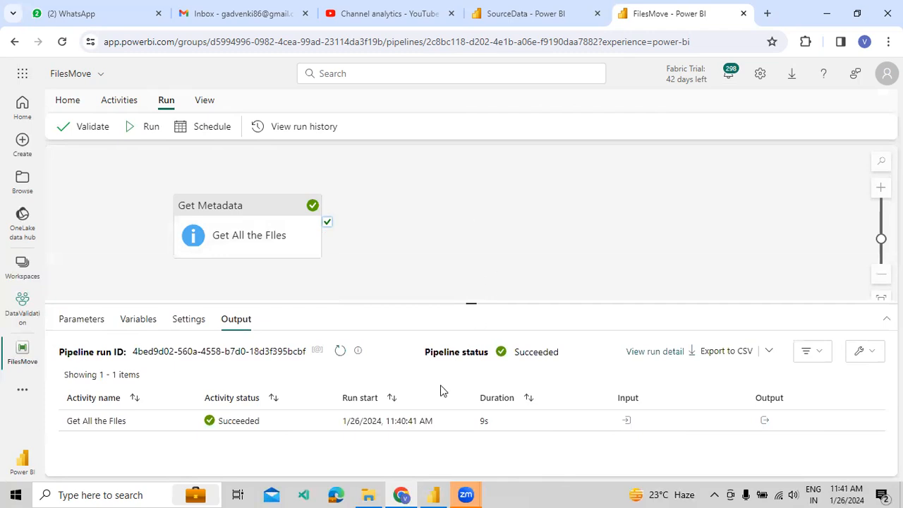
mouse_move(468, 494)
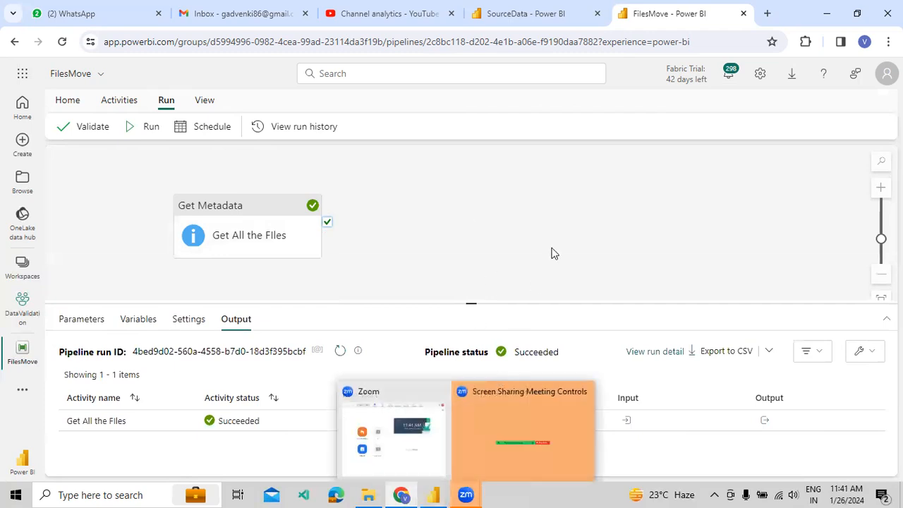